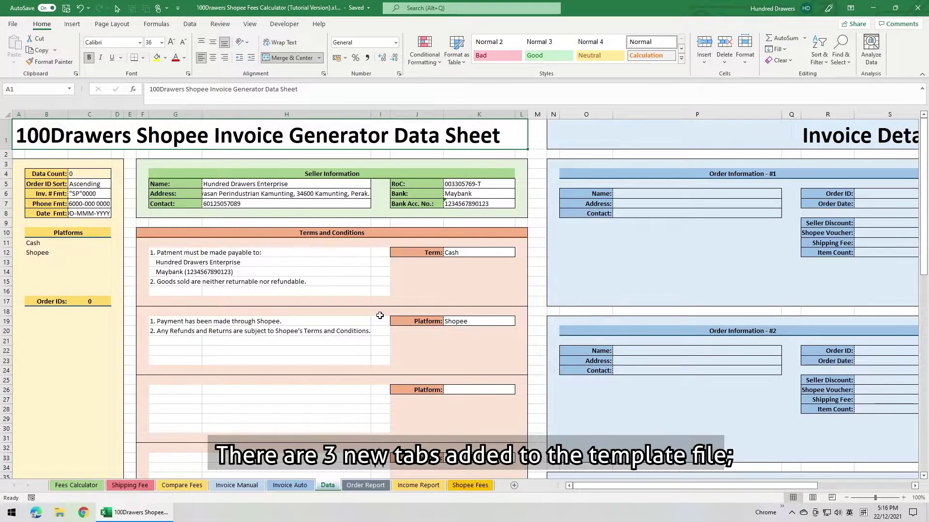
Step: Look over the Invoice Manual and Invoice Auto sheets, then return to the top of the Data sheet
click(249, 486)
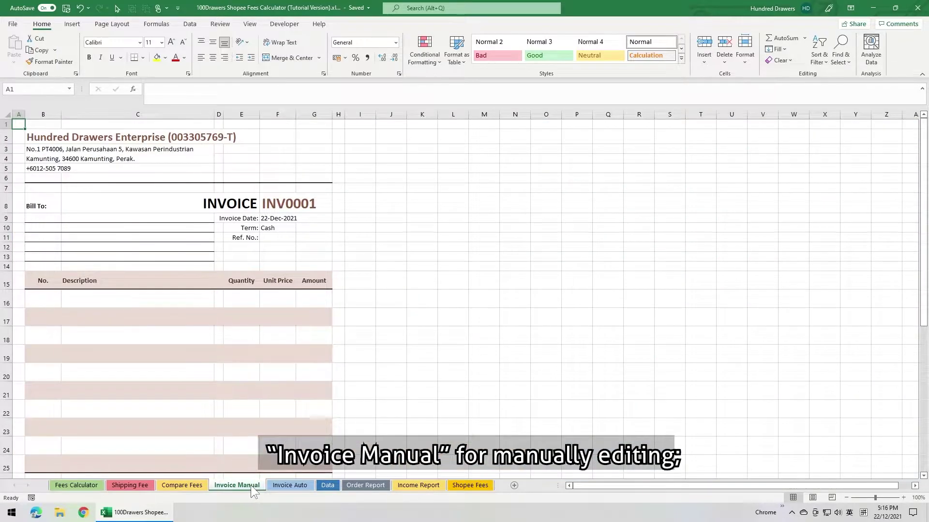
click(291, 487)
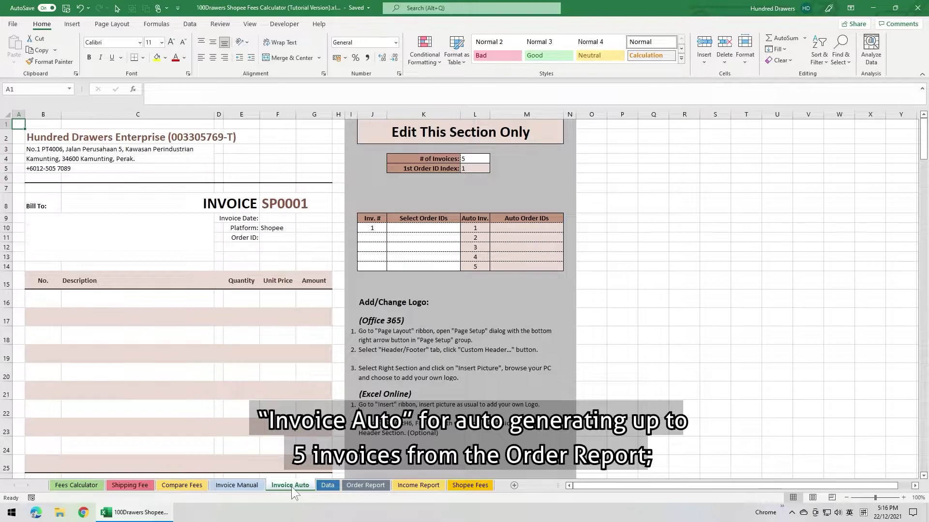
click(328, 486)
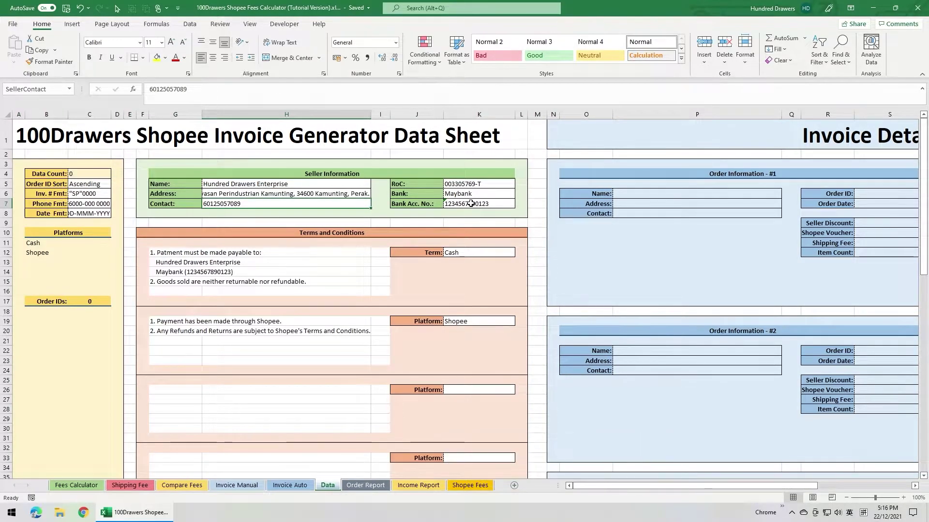
key(ctrl+Home)
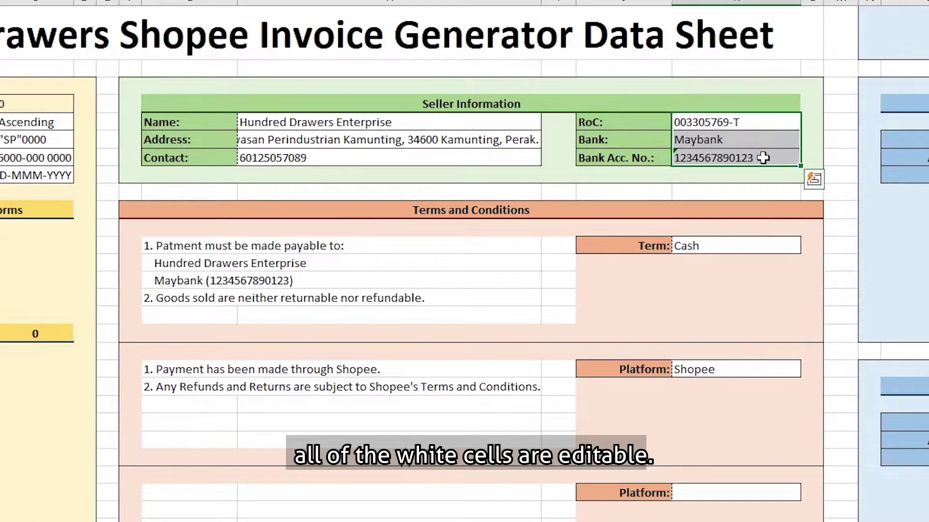
Step: Inspect the Data Count formula and switch Order ID Sort to Descending, then back to Ascending
click(39, 107)
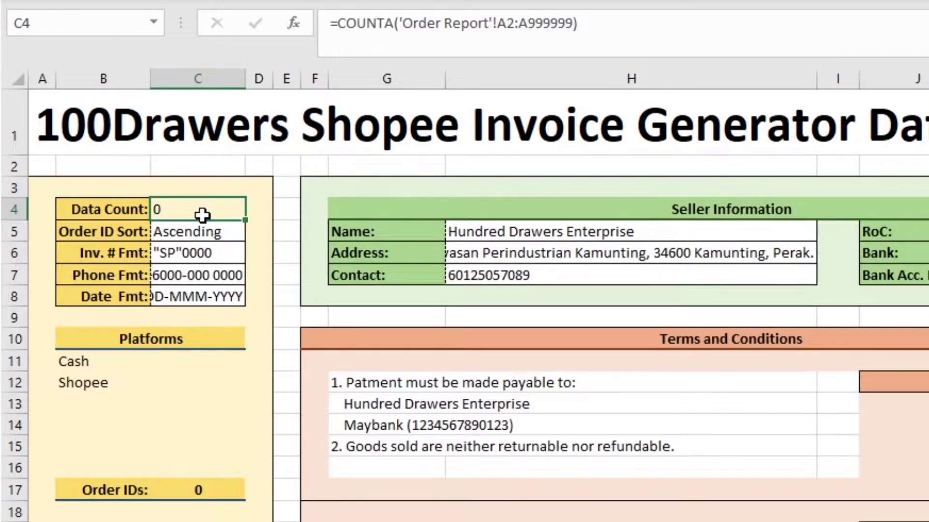
click(204, 231)
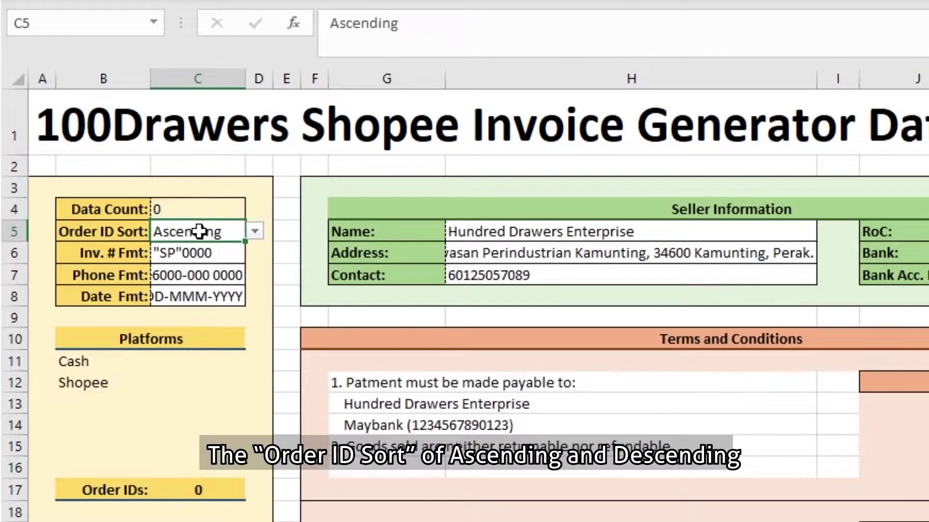
click(255, 232)
click(218, 263)
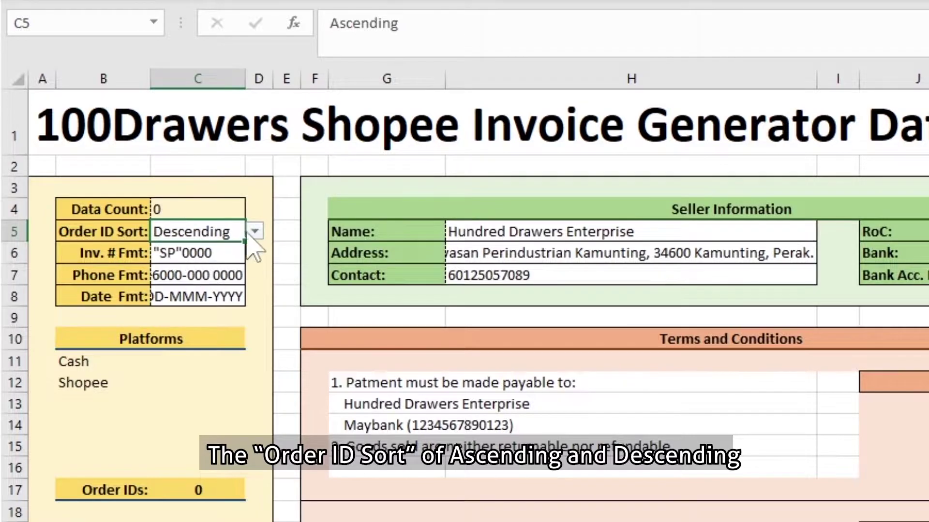
click(254, 231)
click(228, 250)
click(99, 513)
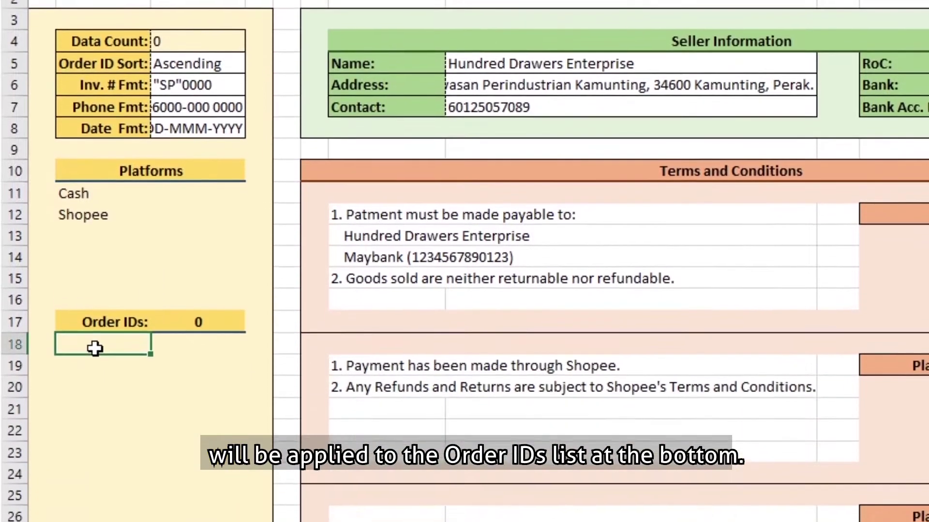
mouse_move(98, 273)
mouse_down()
mouse_move(96, 348)
mouse_move(95, 259)
mouse_up()
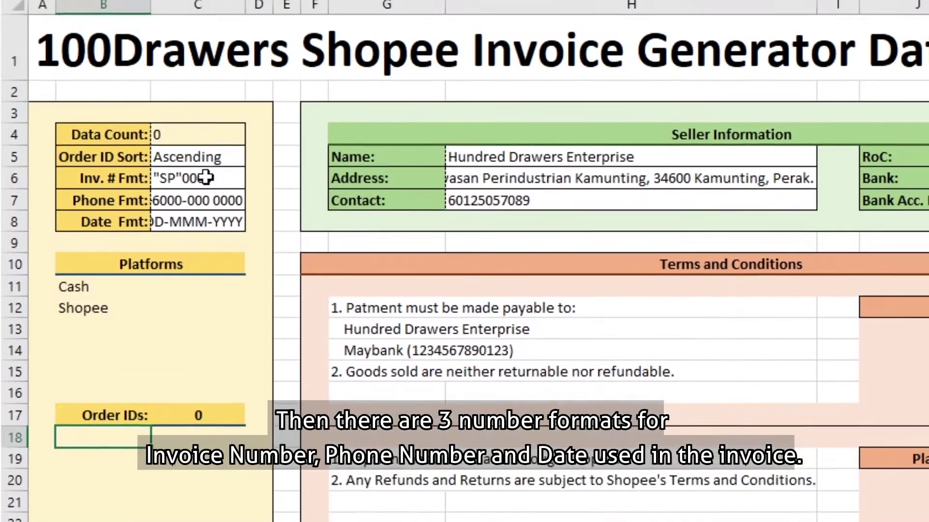
Step: Review the phone number and date formats and the Cash and Shopee platform names
click(208, 201)
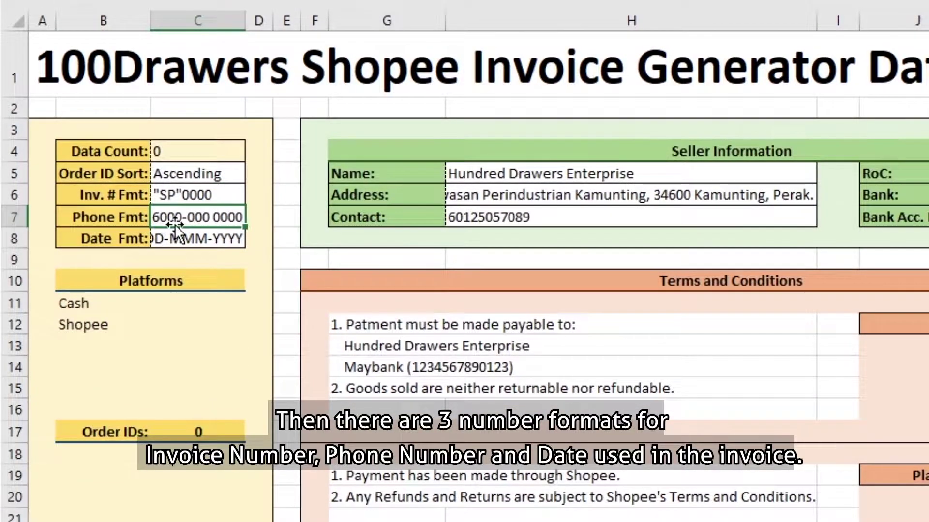
click(197, 238)
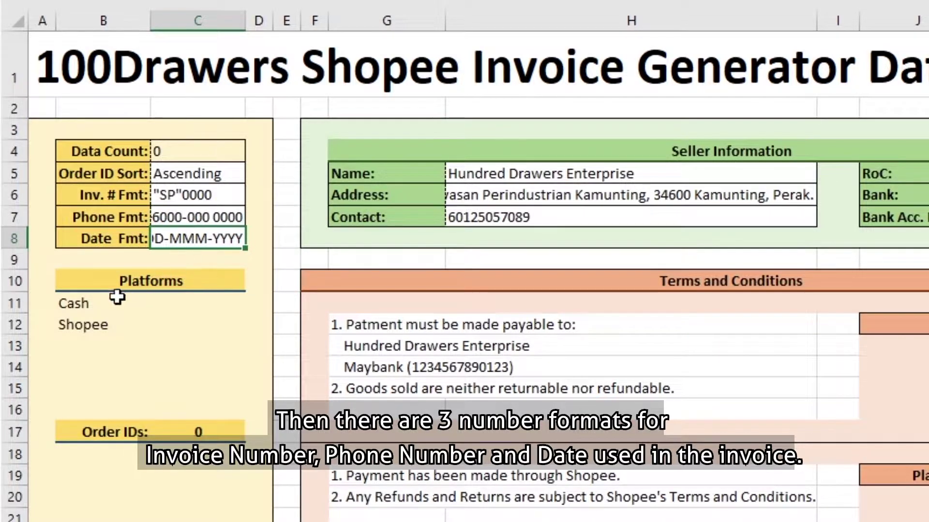
drag(99, 303, 99, 324)
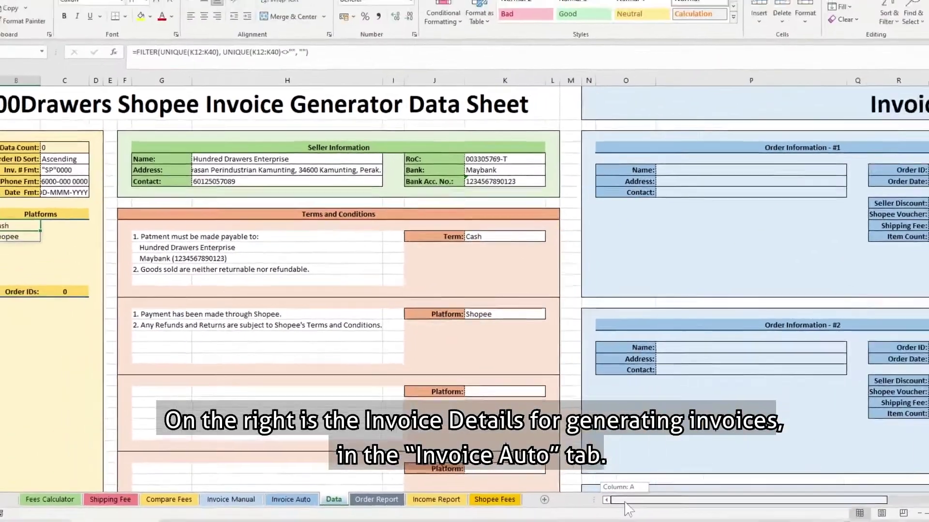
drag(624, 503, 771, 501)
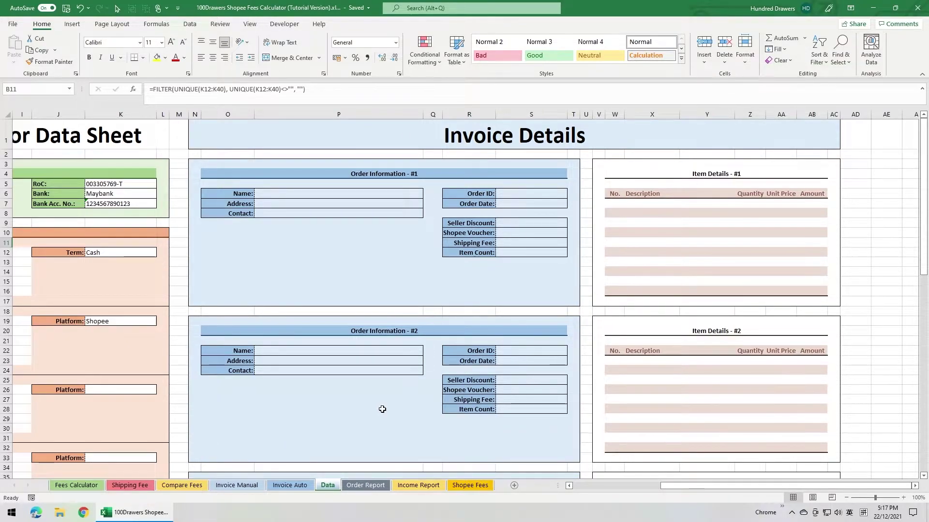
Step: On Invoice Manual, change the F10 platform from Cash to Shopee
click(240, 486)
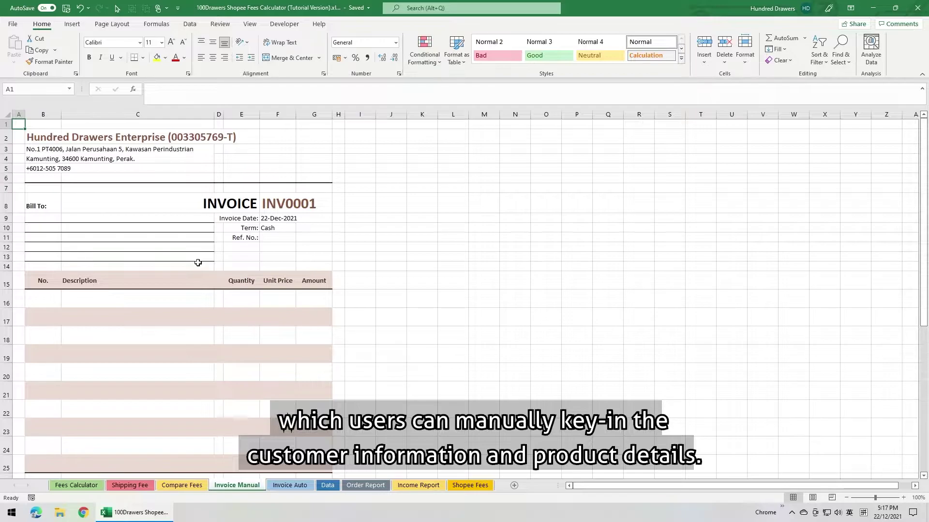
scroll(192, 268, down, 6)
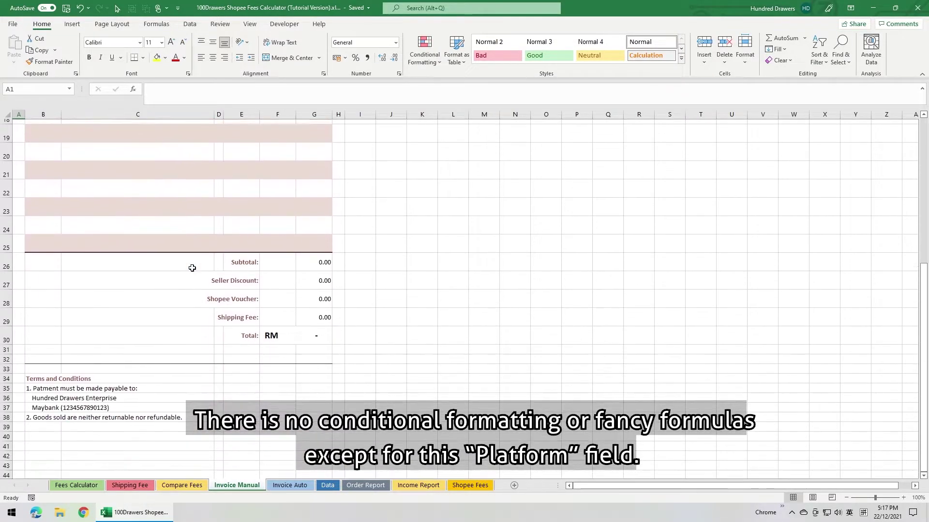
scroll(192, 268, up, 6)
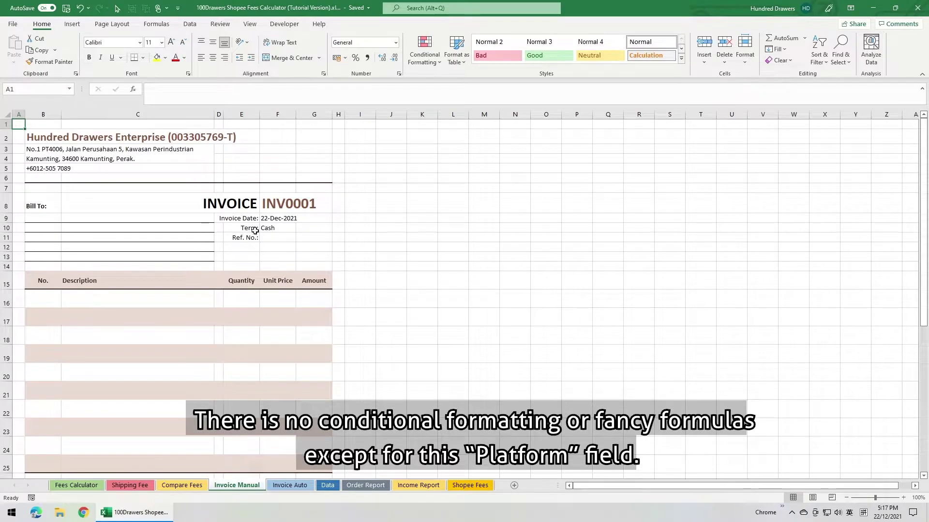
click(276, 228)
click(300, 228)
click(279, 242)
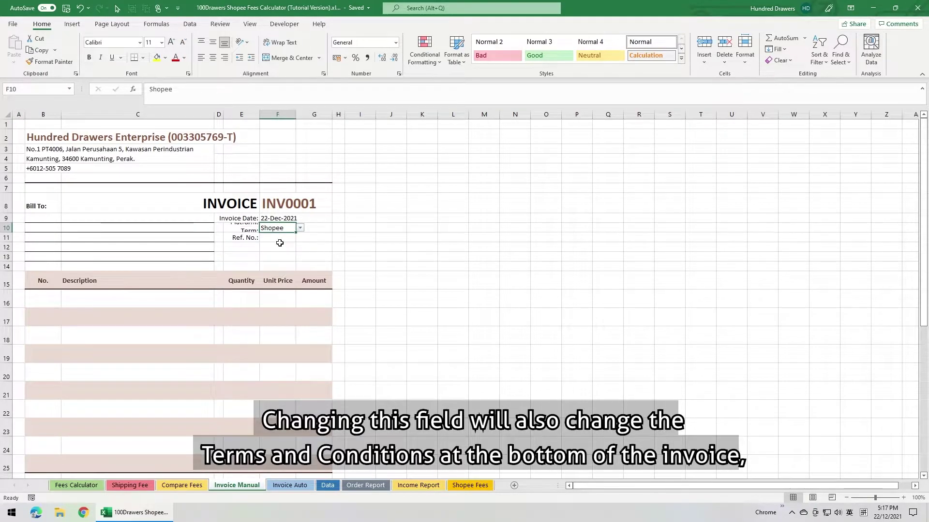
Step: Check the B35 terms formula, then preview the invoice for printing with Ctrl+P
scroll(271, 239, down, 7)
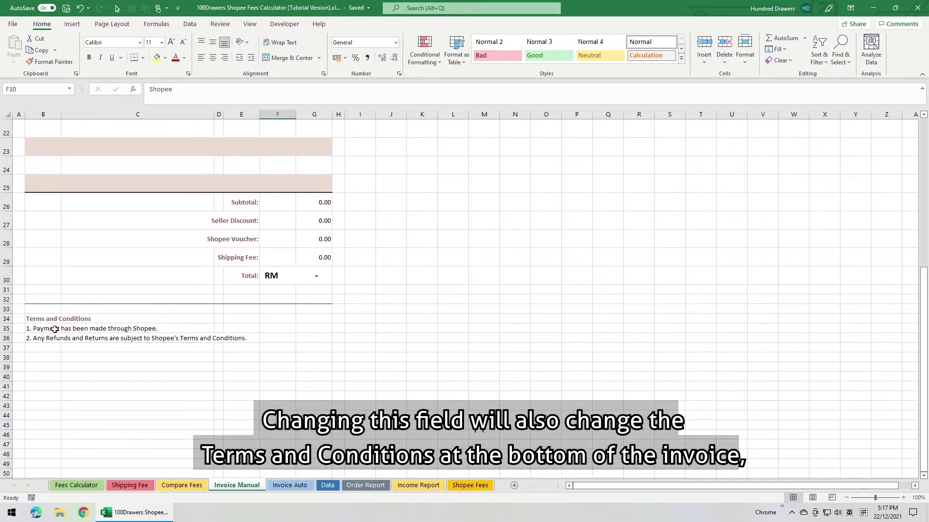
click(55, 329)
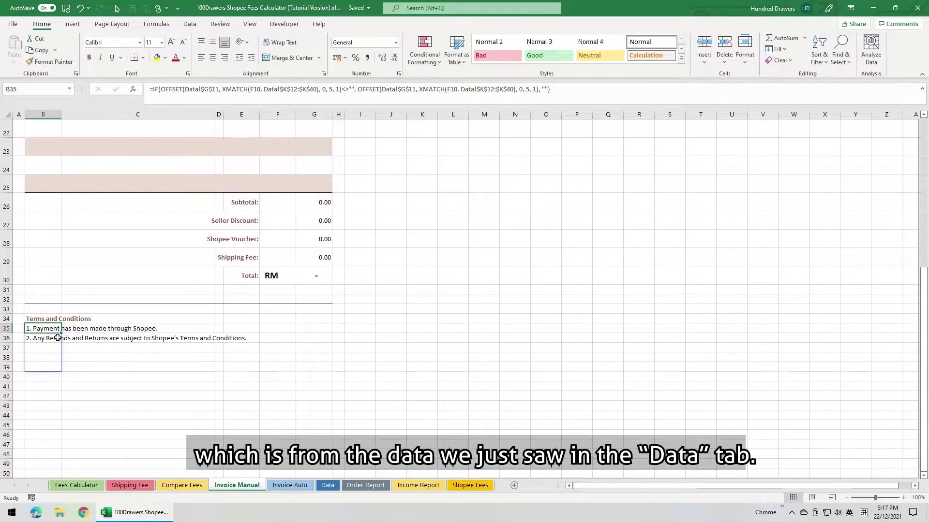
scroll(58, 338, up, 7)
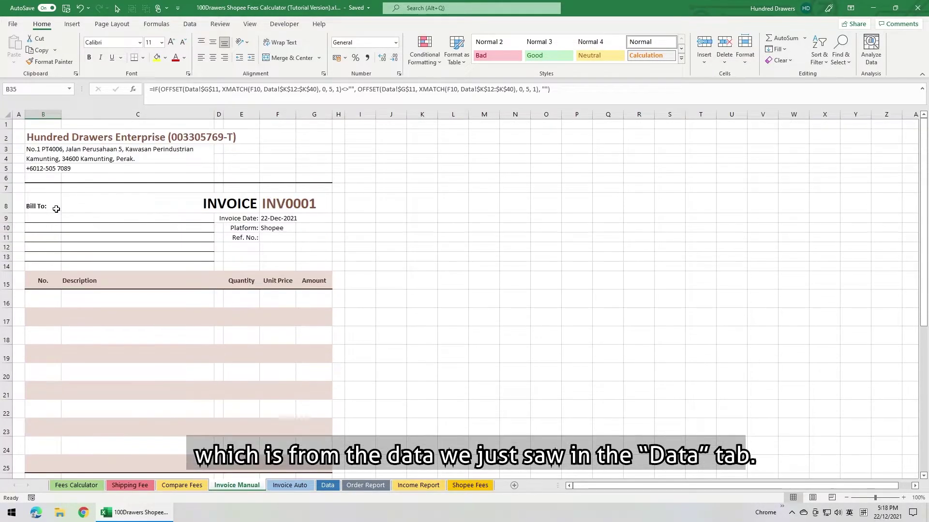
click(19, 124)
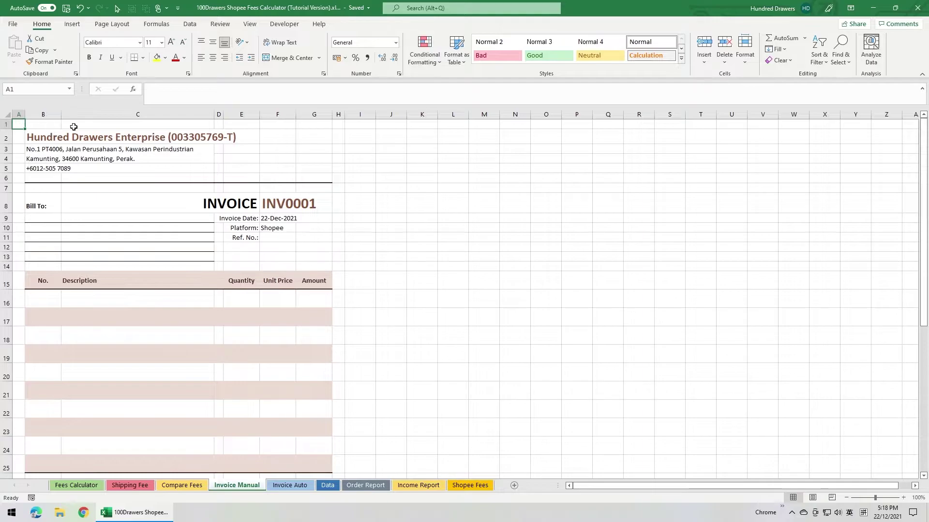
key(ctrl+p)
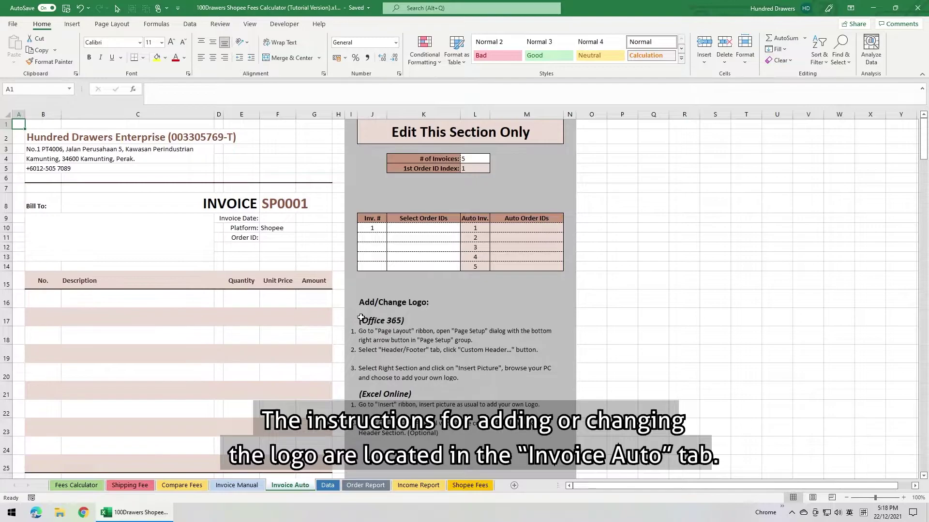
Step: Open Page Setup's Header/Footer settings and start a custom page header
click(464, 446)
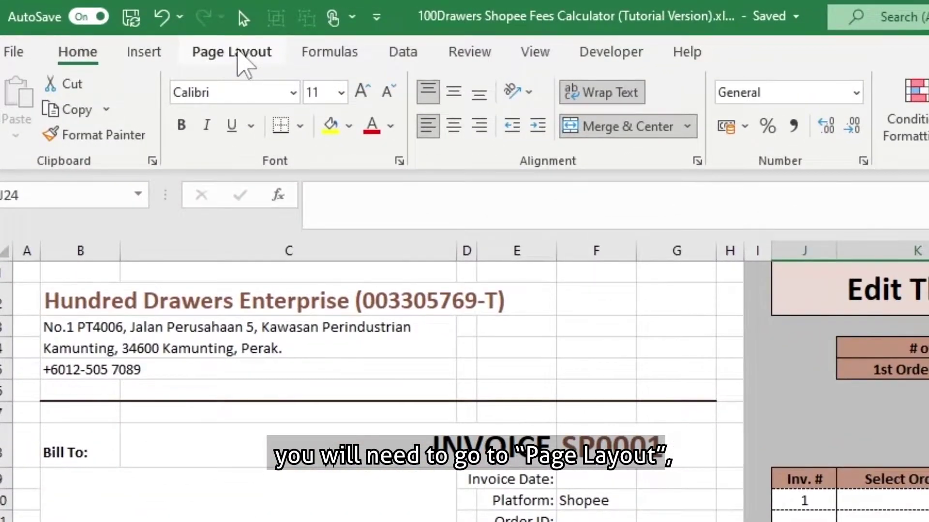
click(242, 52)
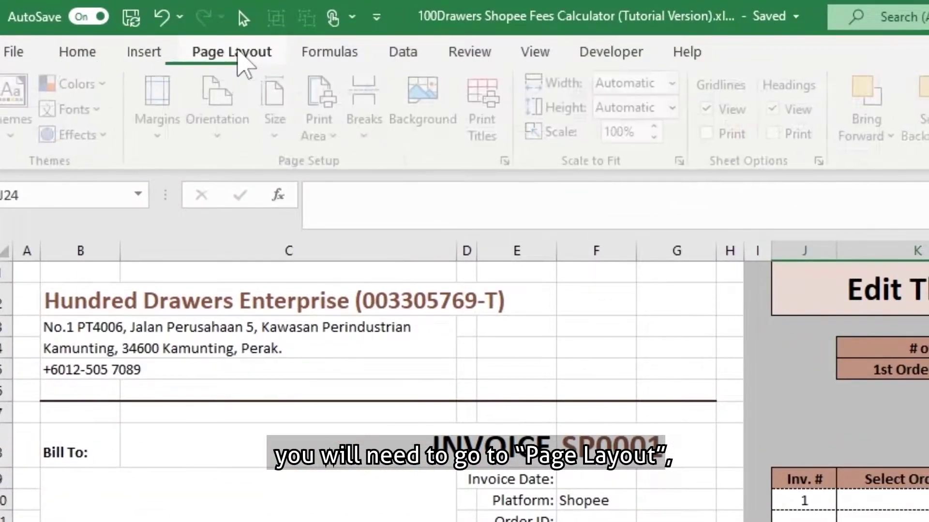
click(510, 160)
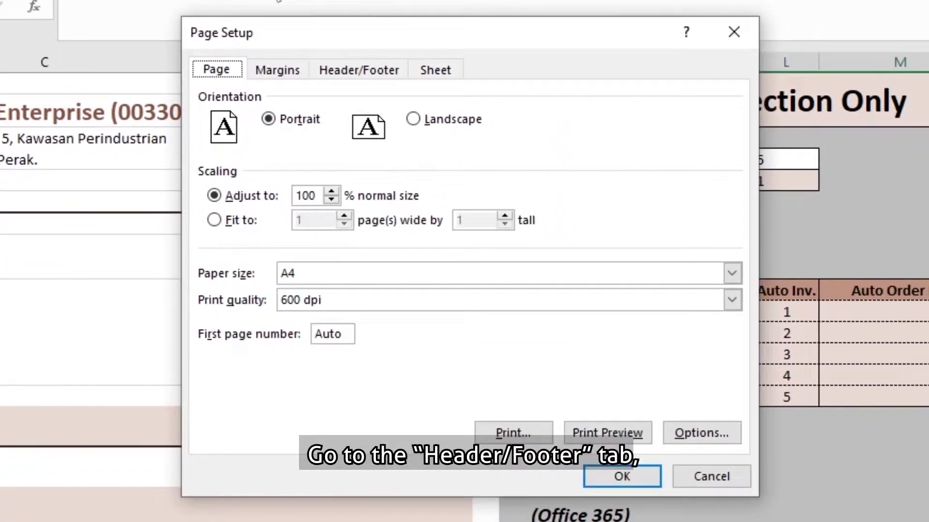
click(357, 72)
click(395, 213)
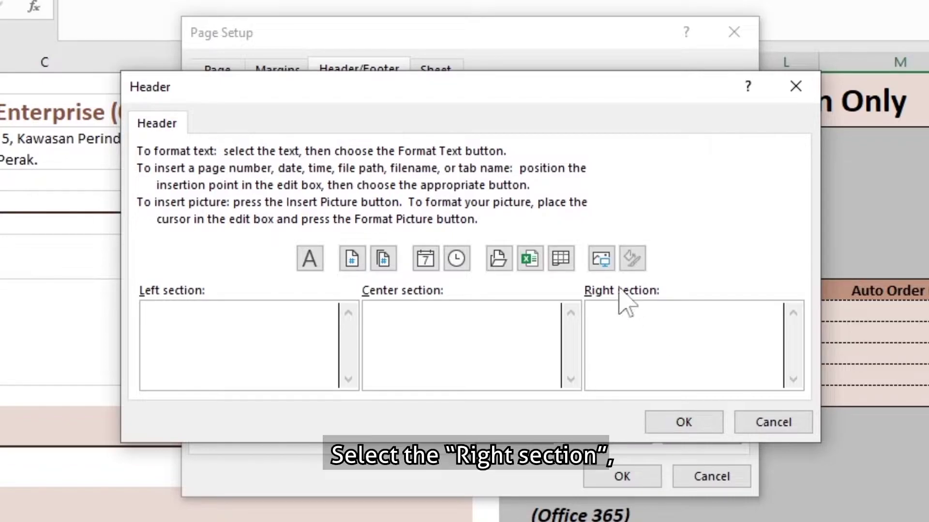
Step: Insert the logo PNG from file into the right header section and open Format Picture
click(601, 257)
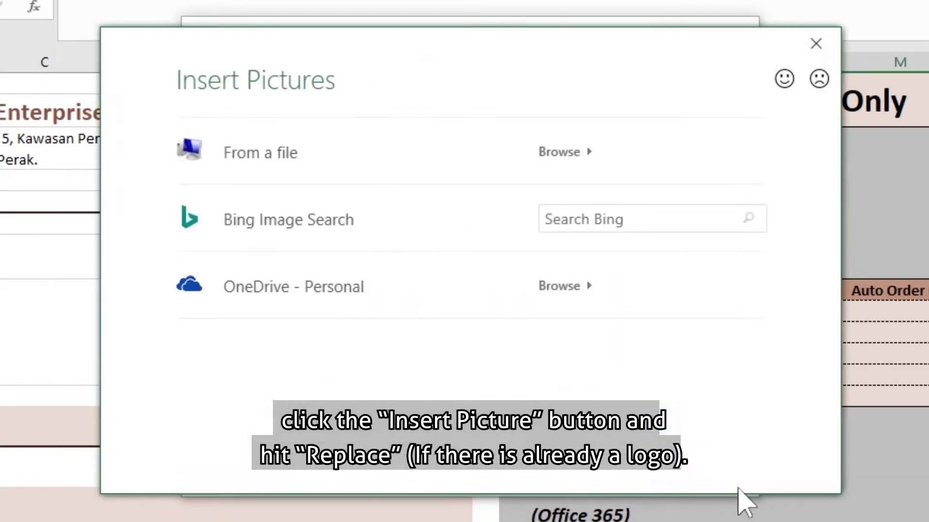
click(290, 180)
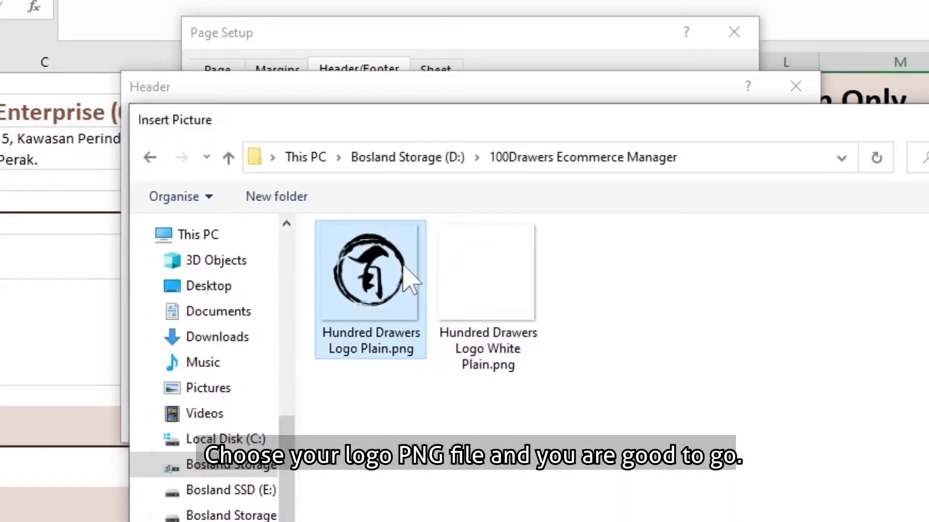
double_click(408, 280)
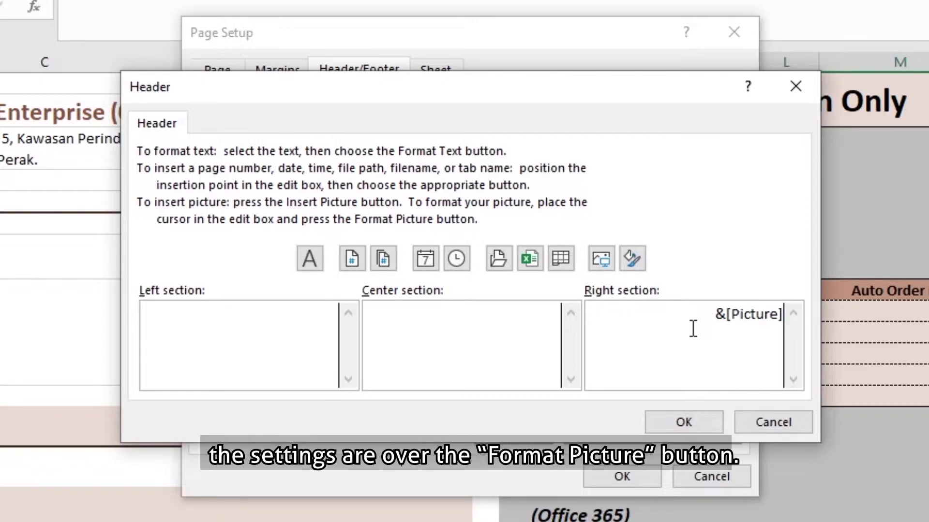
click(635, 257)
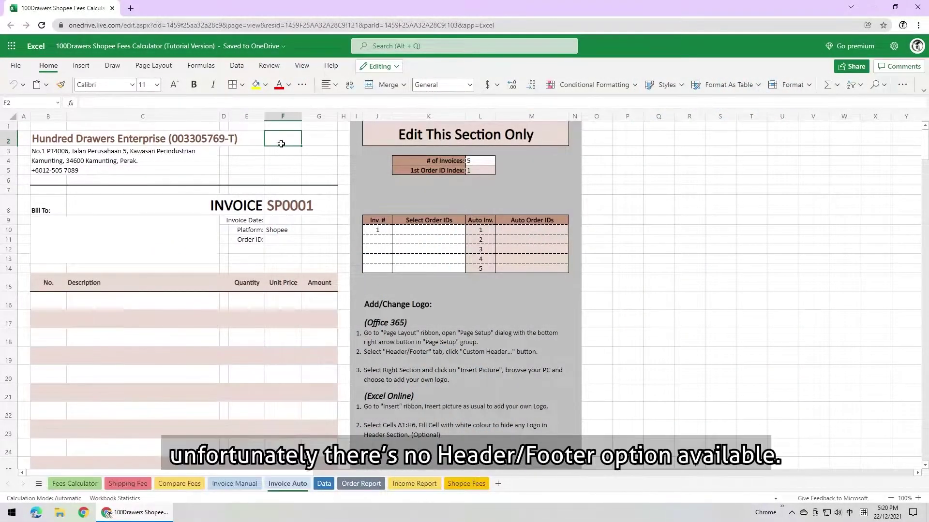
Step: Insert Hundred Drawers Logo Plain.png from this device and shrink it beside the company name
click(81, 67)
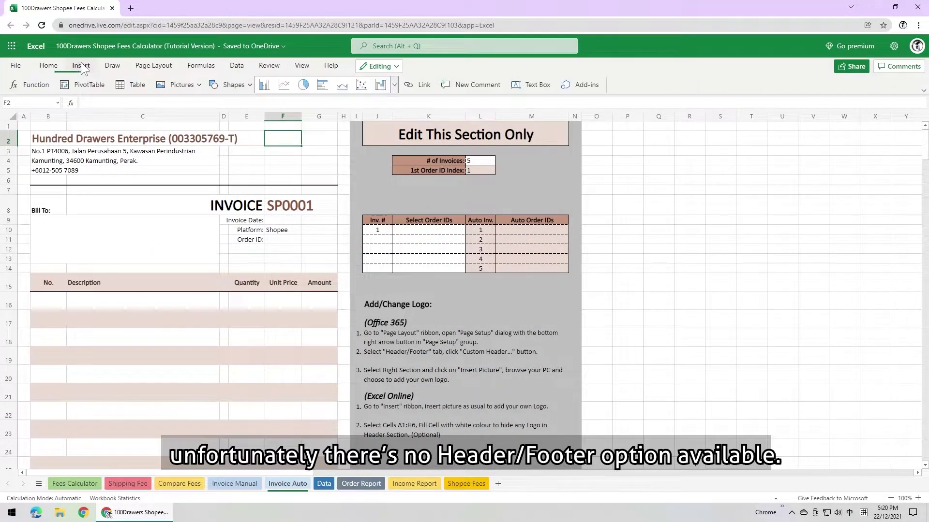
click(201, 87)
click(196, 120)
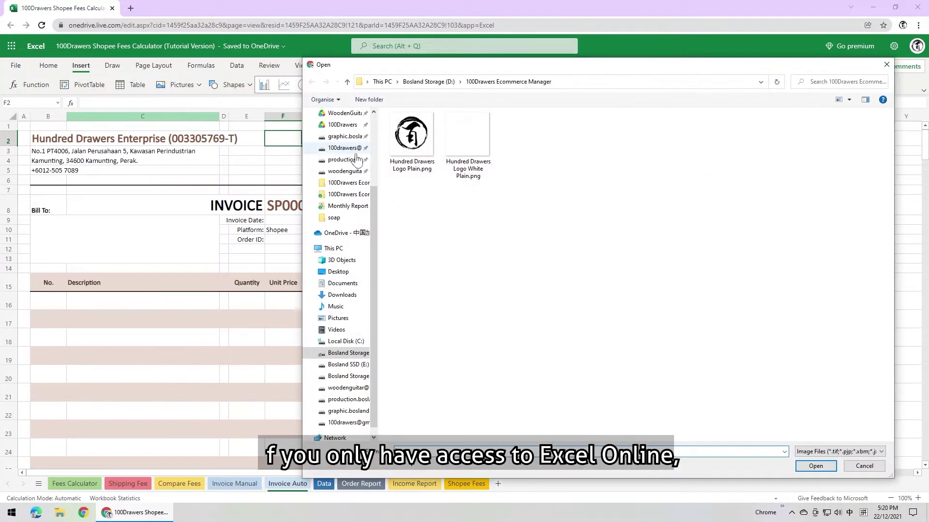
double_click(412, 140)
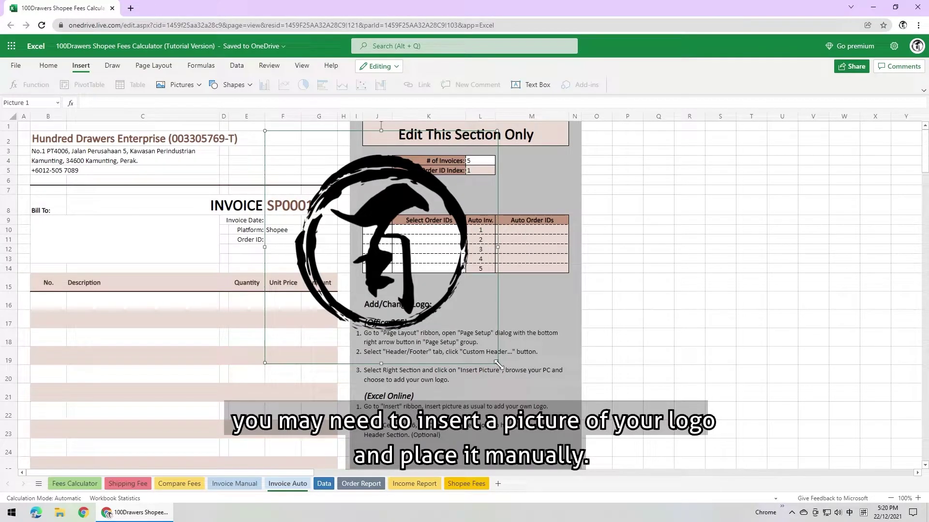
drag(497, 363, 319, 186)
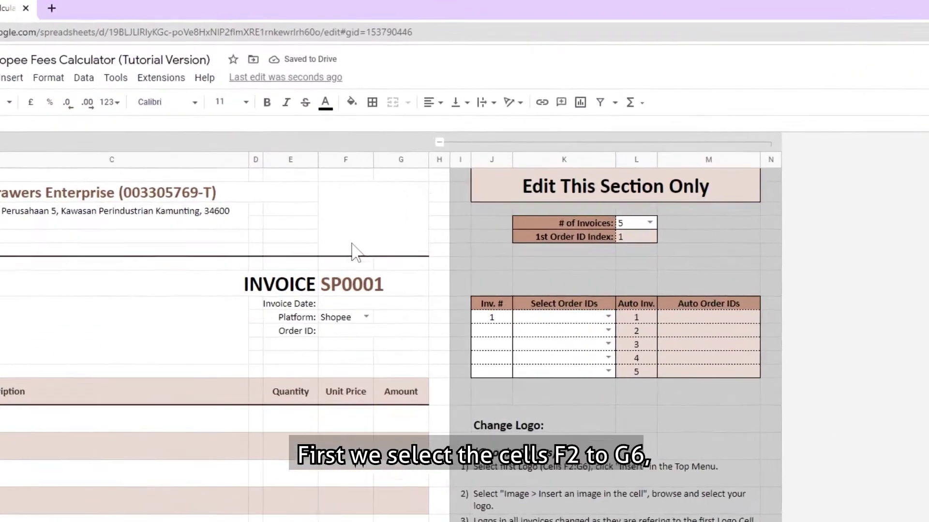
Step: Insert Hundred Drawers Logo Plain.png as an in-cell image in F2:G6
click(348, 163)
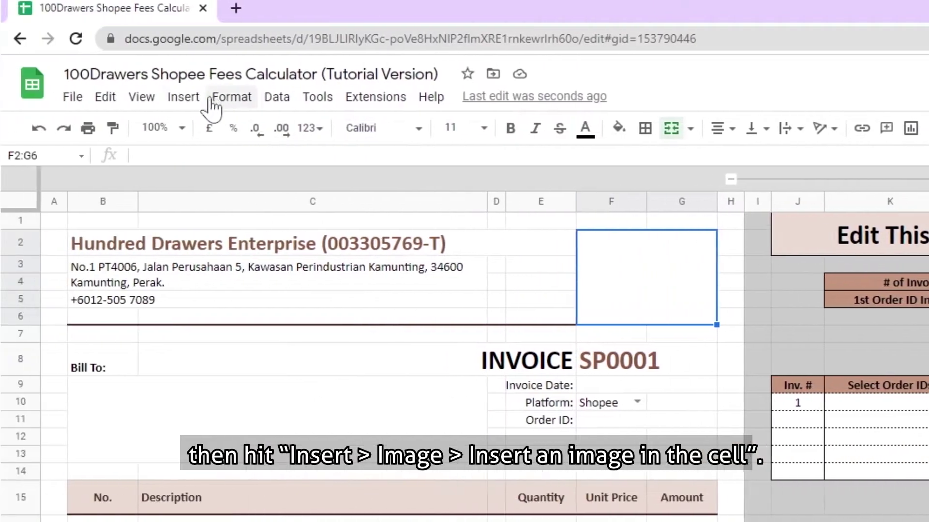
click(190, 97)
mouse_move(254, 315)
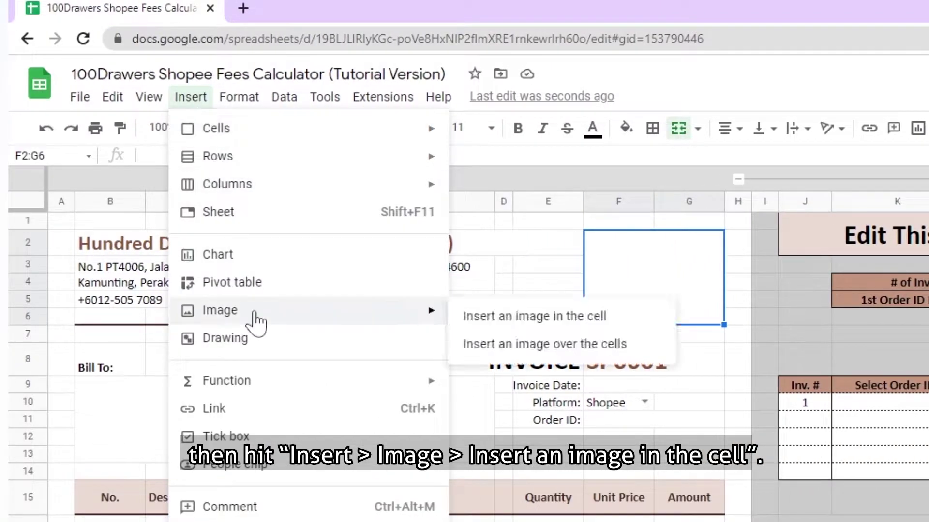
click(495, 320)
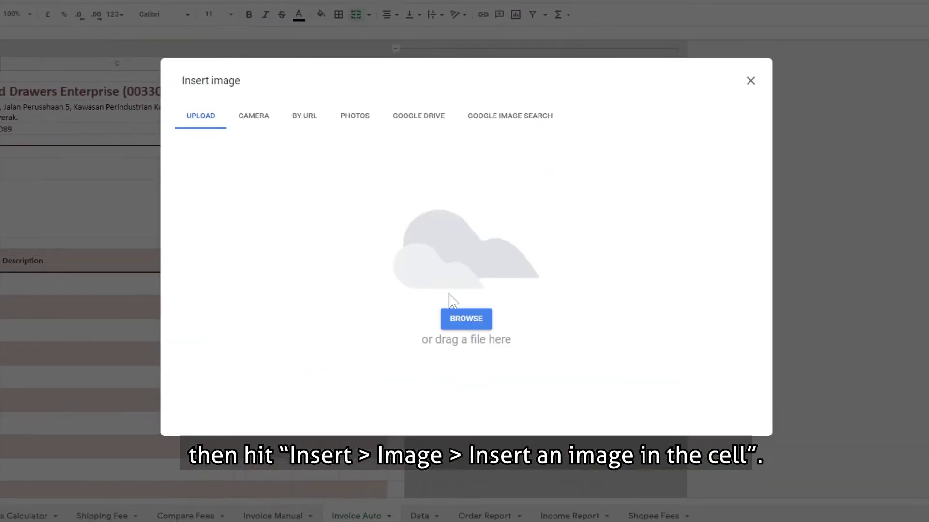
click(467, 321)
click(411, 125)
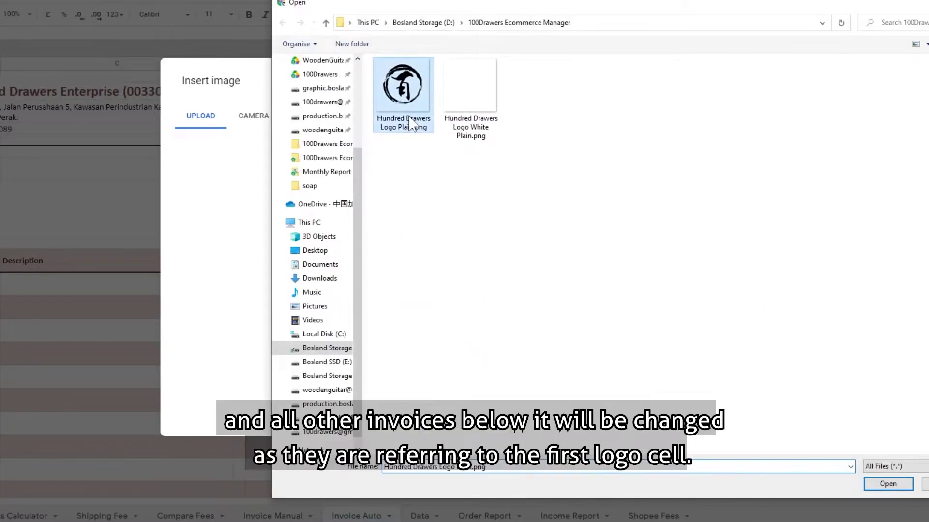
double_click(412, 125)
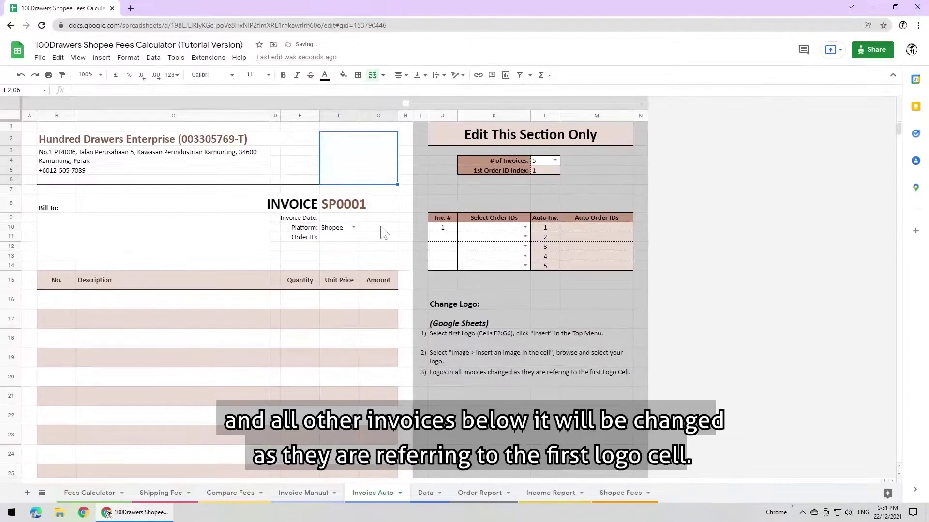
Step: Scroll down to confirm invoice SP0002's logo cell refers to F2
scroll(375, 227, down, 10)
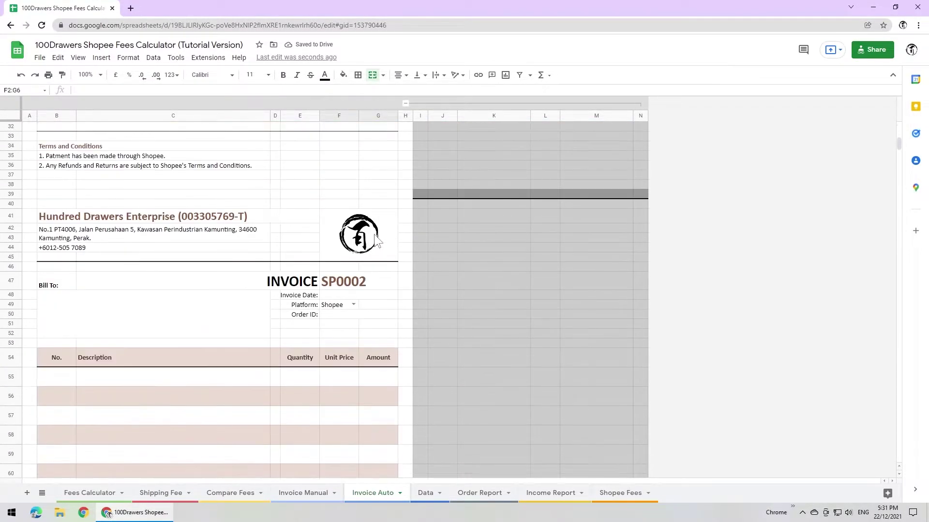
click(376, 239)
scroll(400, 244, down, 10)
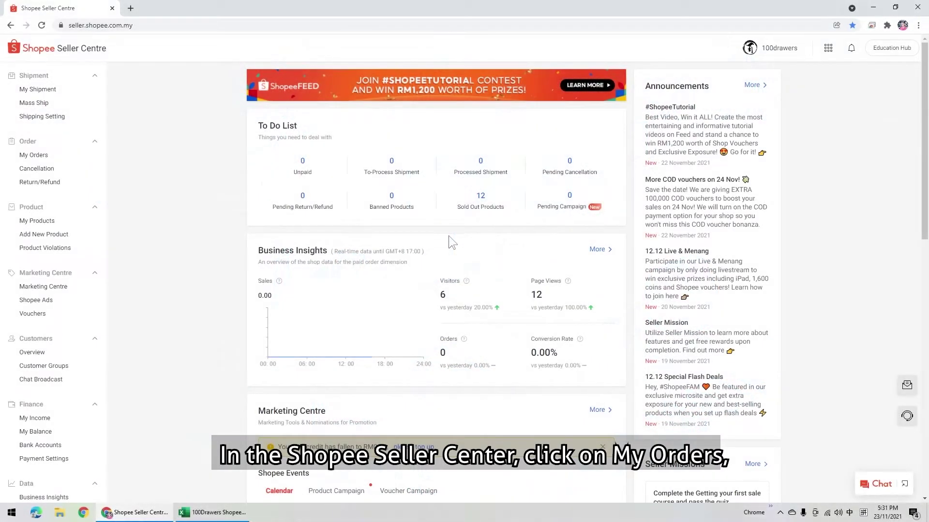
Step: Filter My Orders to Completed orders created Oct 1–31 2021, then export and download the xlsx report
click(34, 155)
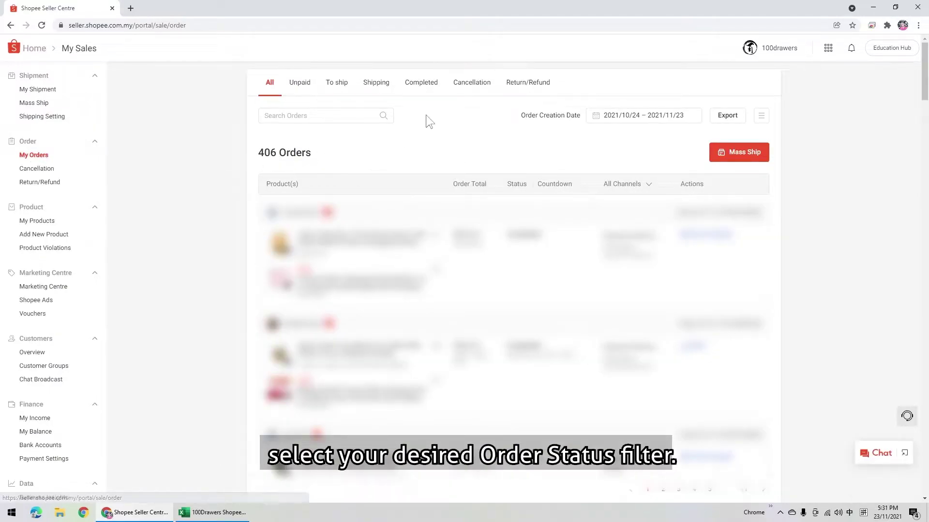
click(430, 85)
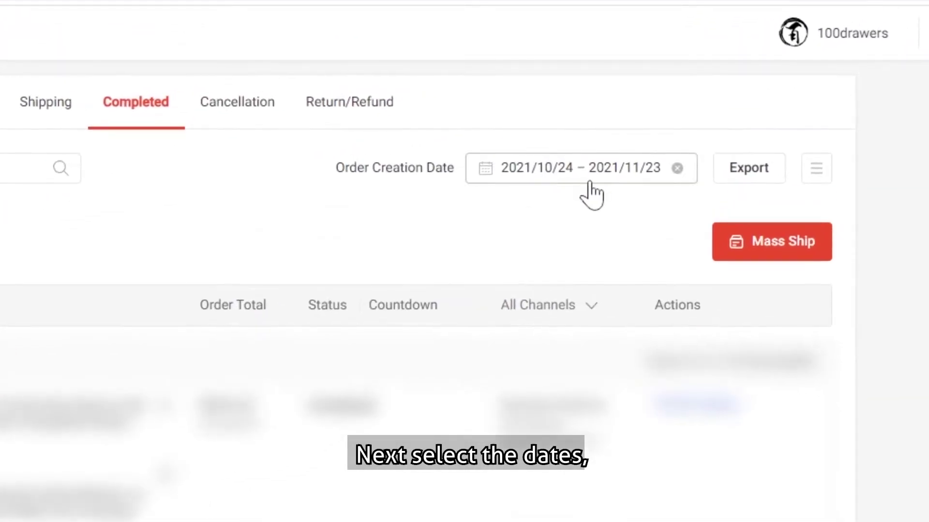
click(649, 119)
click(372, 300)
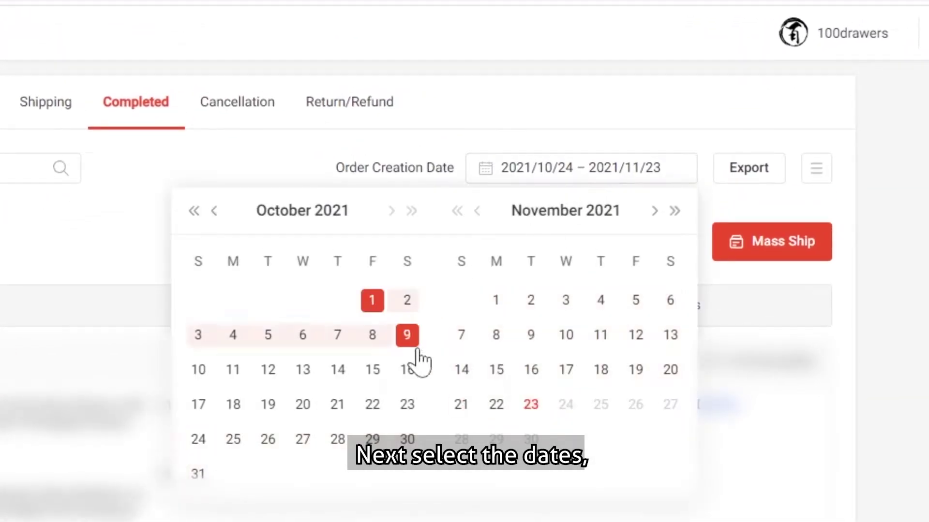
click(197, 474)
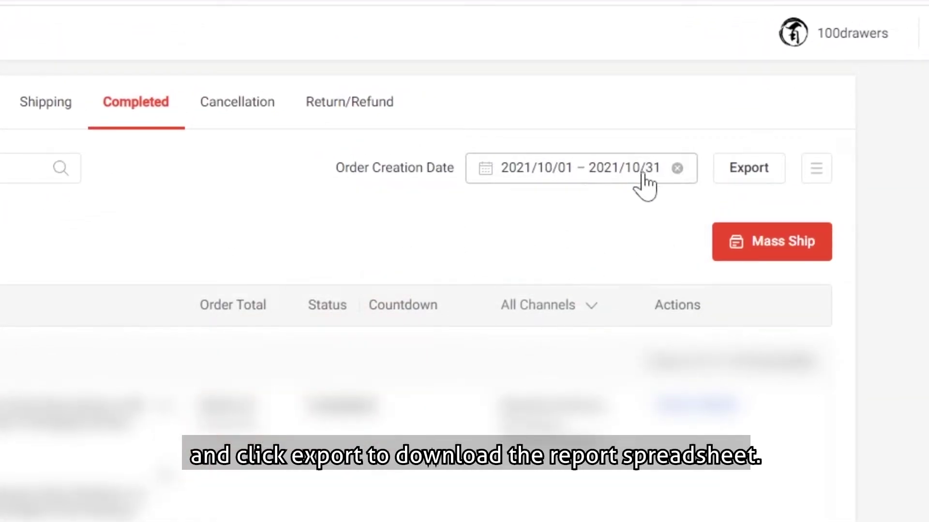
click(760, 179)
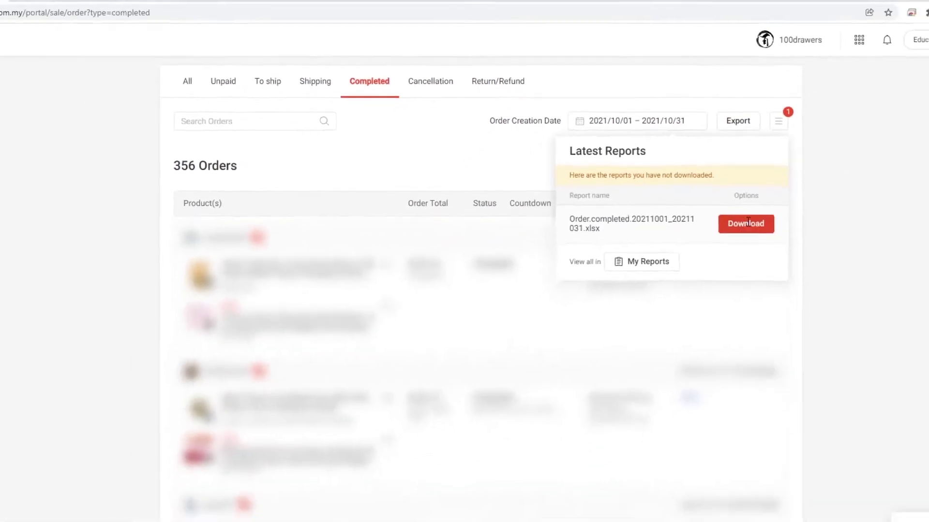
click(766, 339)
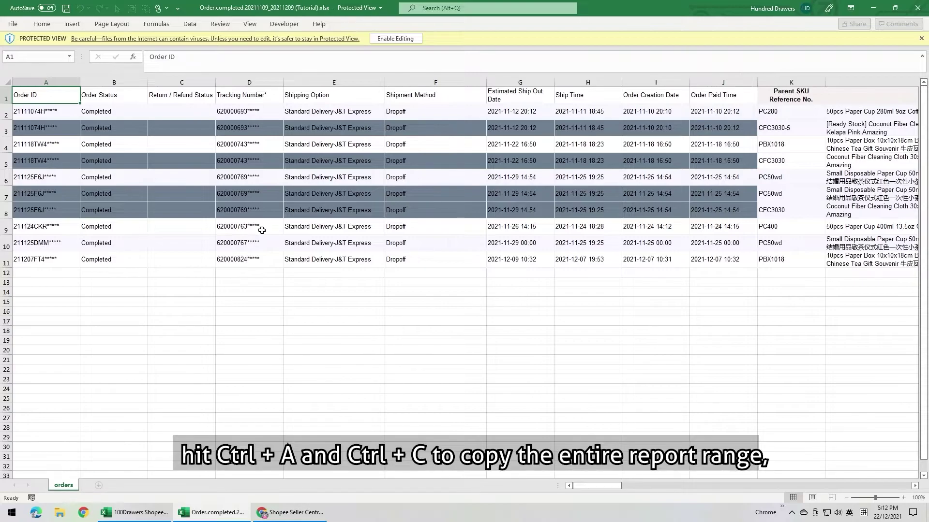
Step: Copy all exported order data and paste it with formatting into A1 of the Order Report sheet
key(ctrl+a)
key(ctrl+c)
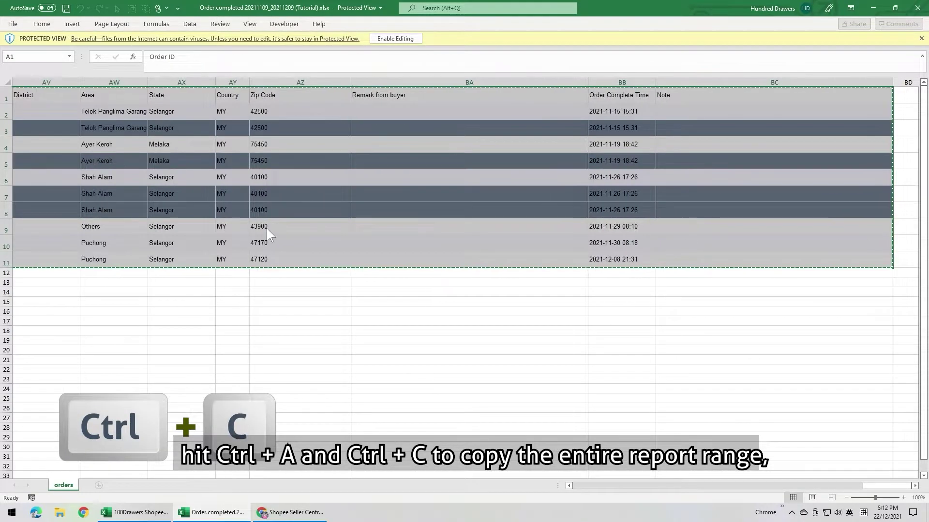
click(145, 513)
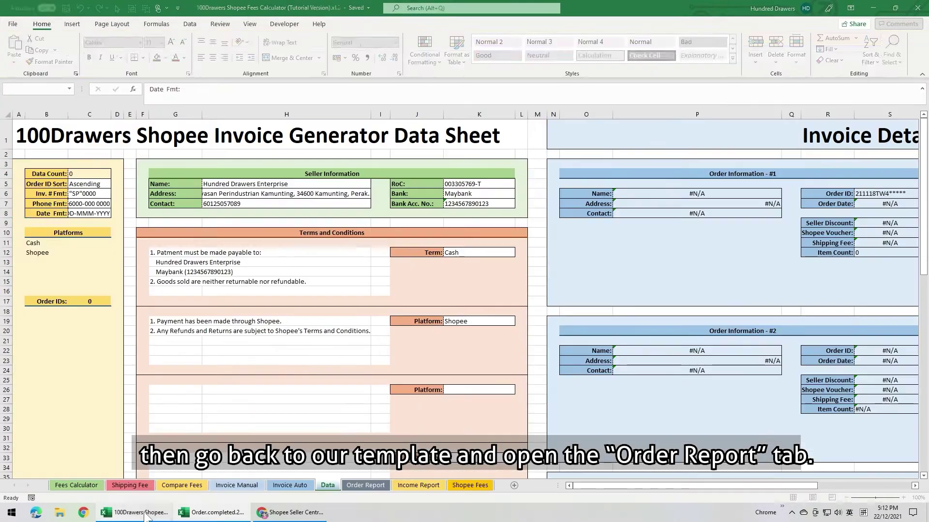
click(365, 485)
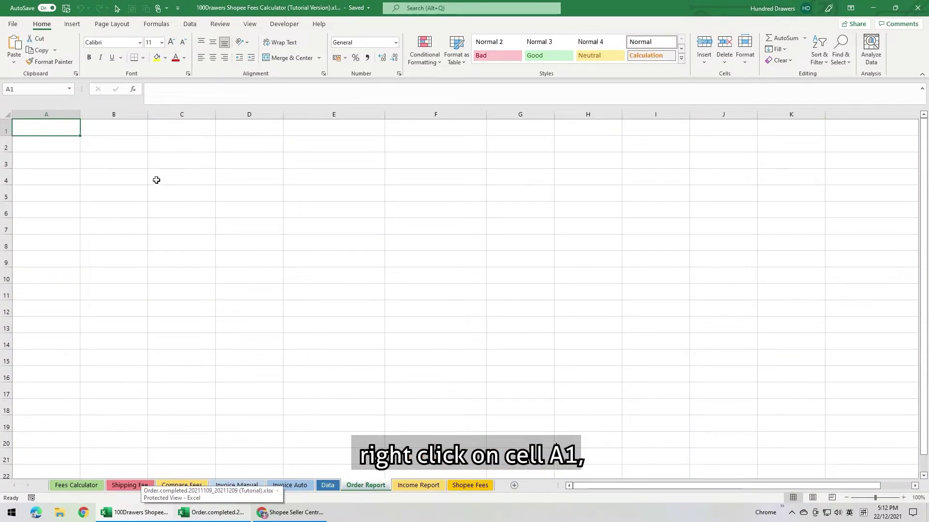
right_click(48, 126)
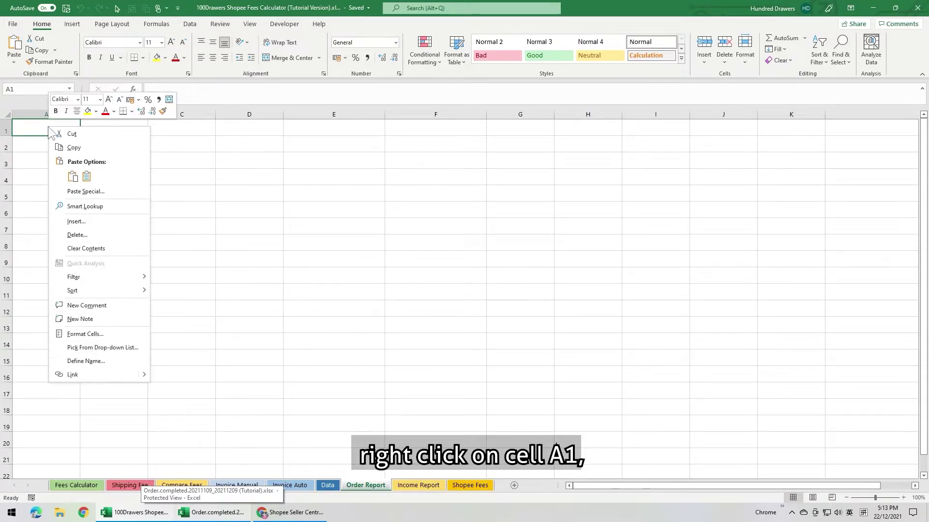
click(73, 177)
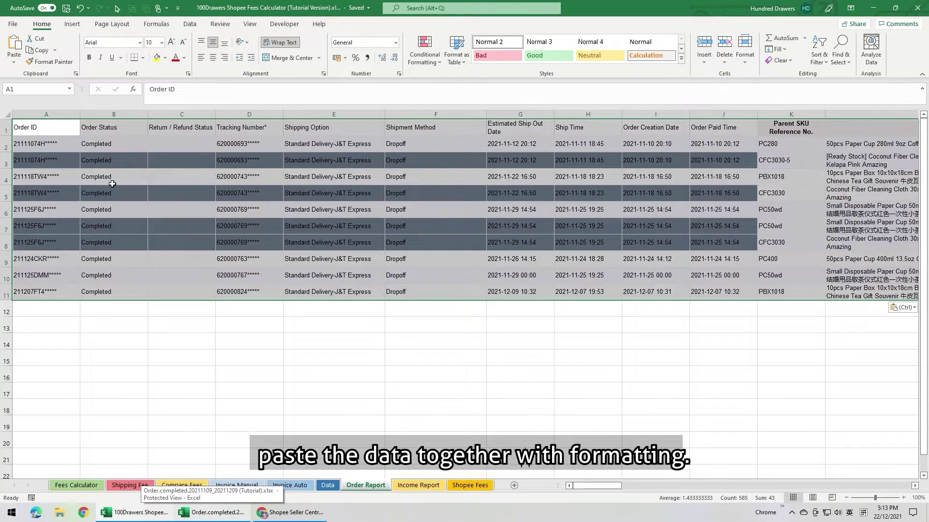
Step: Select B18:B23 on the Data sheet to view the six Order IDs and their formula
click(327, 487)
drag(40, 315, 44, 363)
click(50, 390)
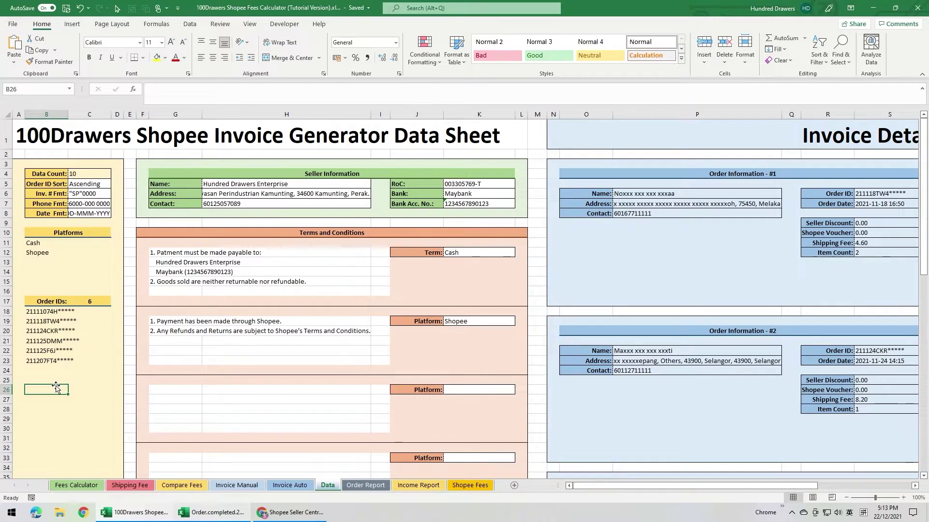
Step: On Invoice Auto, try # of Invoices values 1 and 3, then set it back to 5
click(301, 485)
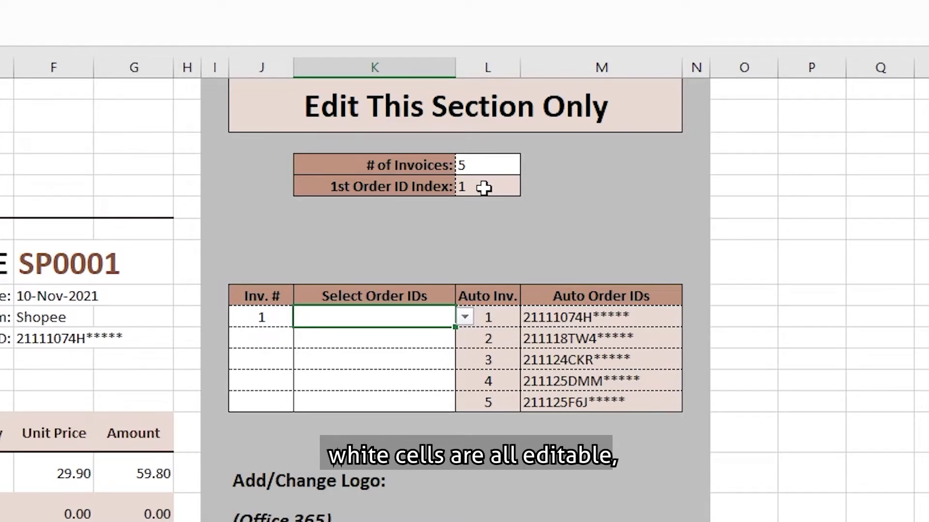
click(503, 167)
click(530, 165)
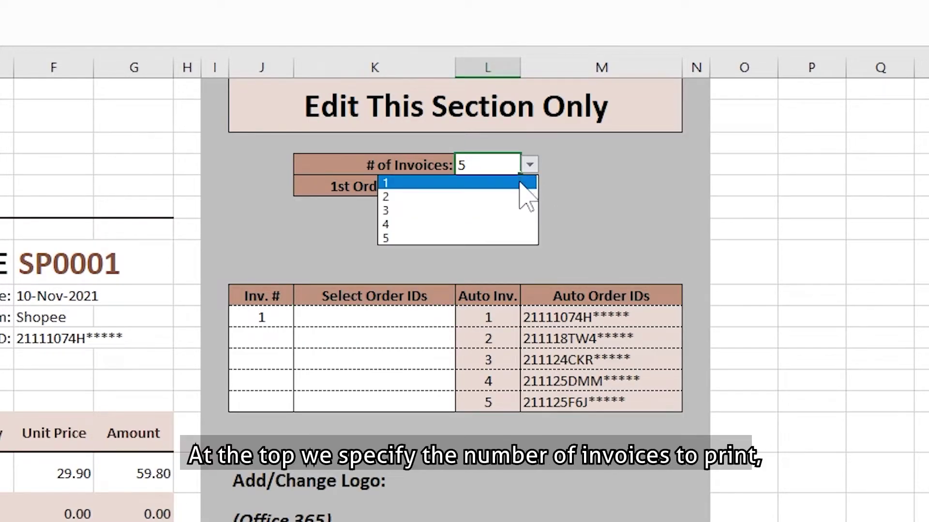
click(517, 181)
click(530, 165)
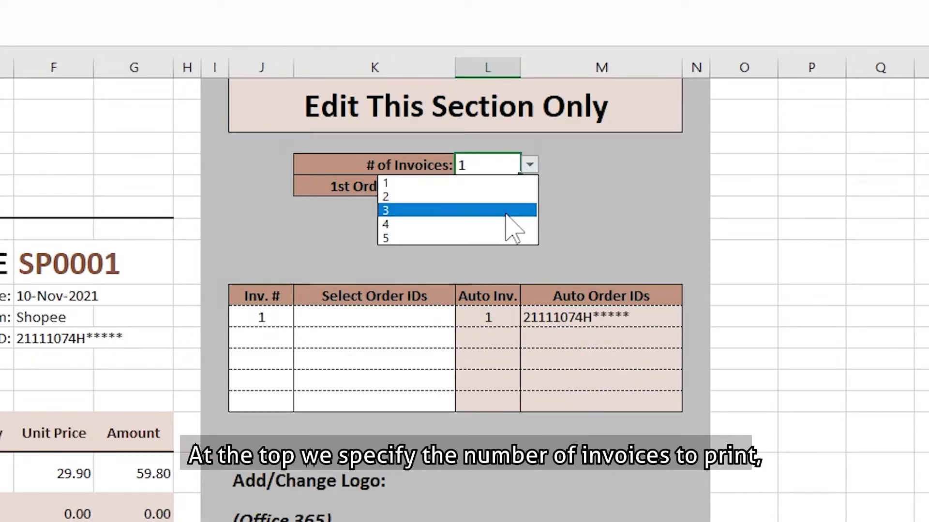
click(511, 210)
click(530, 165)
click(516, 237)
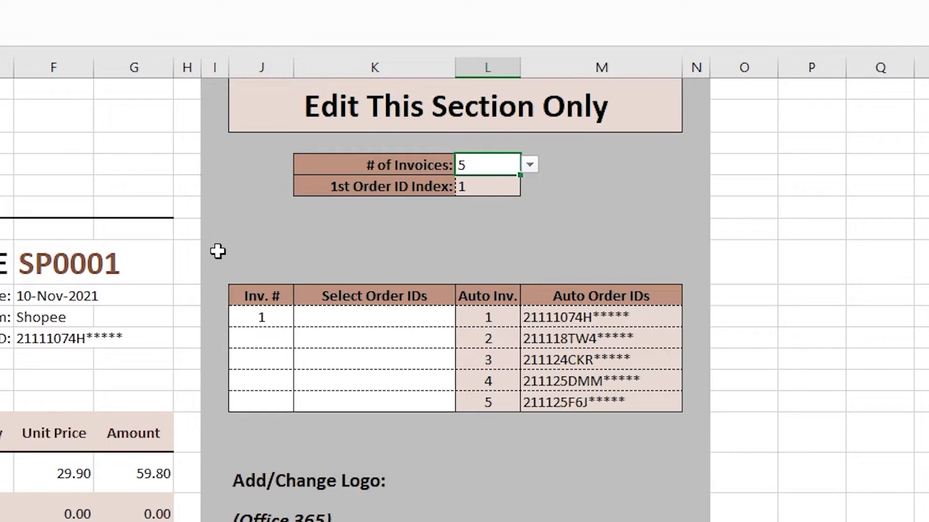
Step: Review the invoice number and order ID columns, and pick the first order ID for invoice 1
click(259, 315)
click(269, 334)
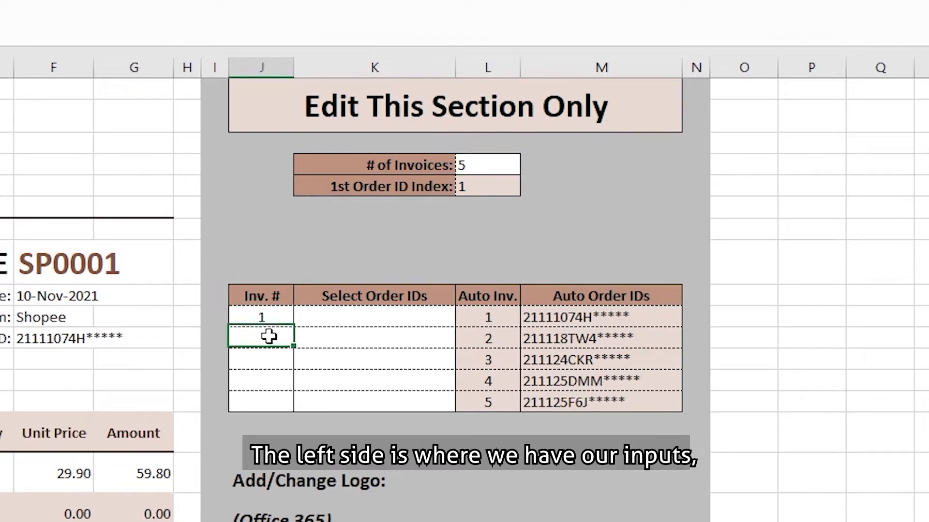
click(272, 319)
click(344, 301)
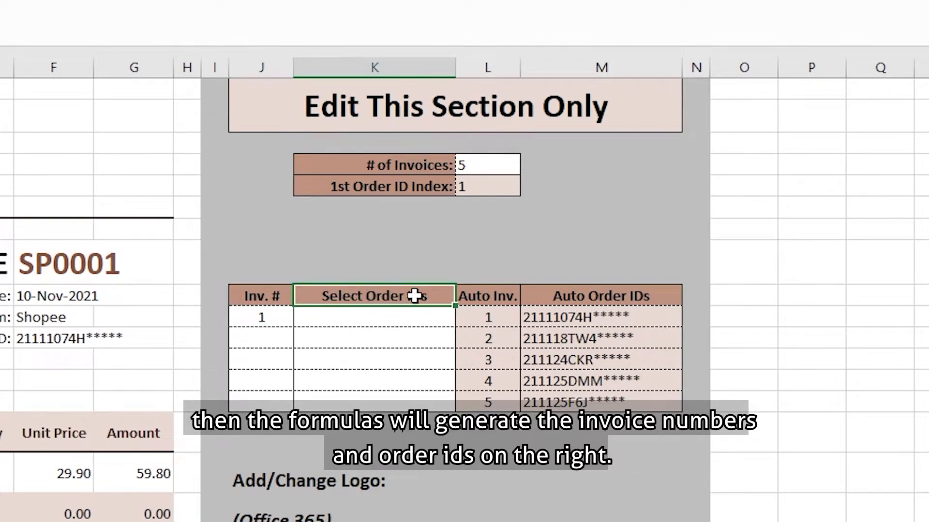
click(556, 300)
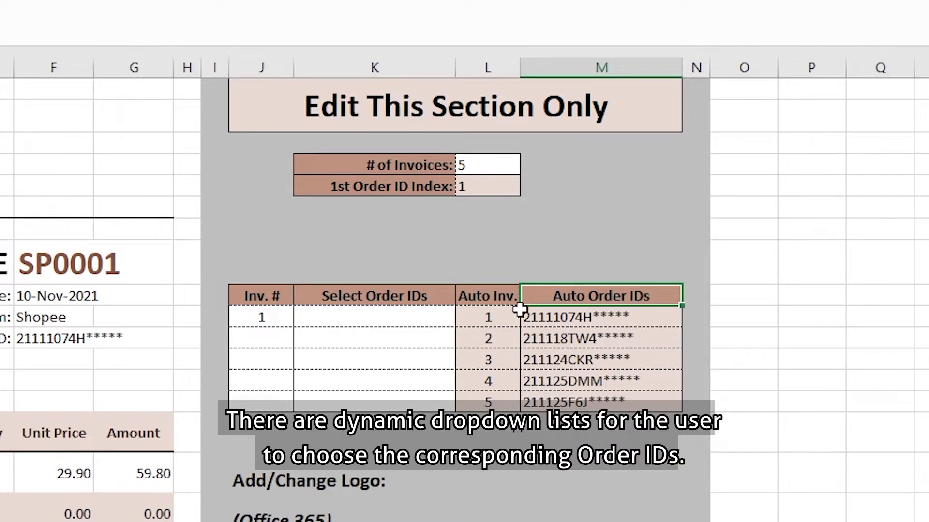
click(411, 323)
click(464, 317)
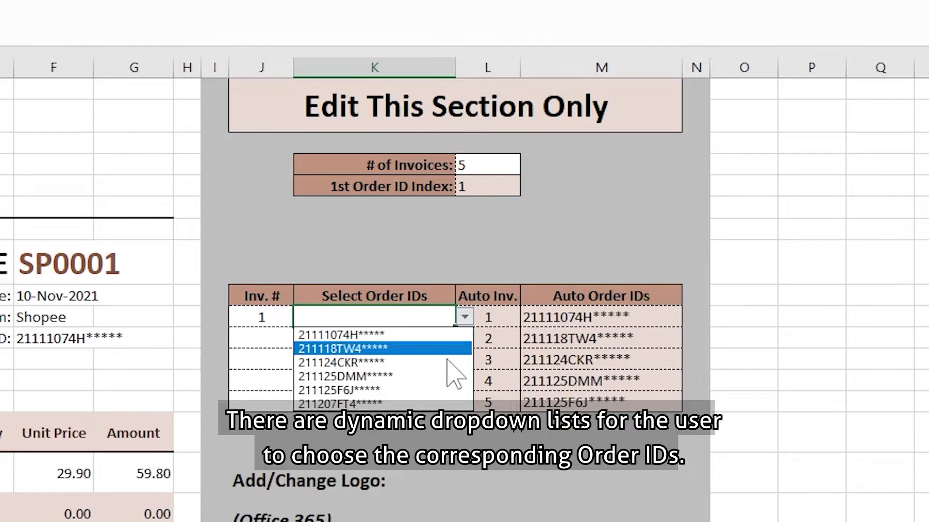
click(448, 337)
Step: Choose the third and fourth listed order IDs for rows 2 and 3, then clear them
click(445, 338)
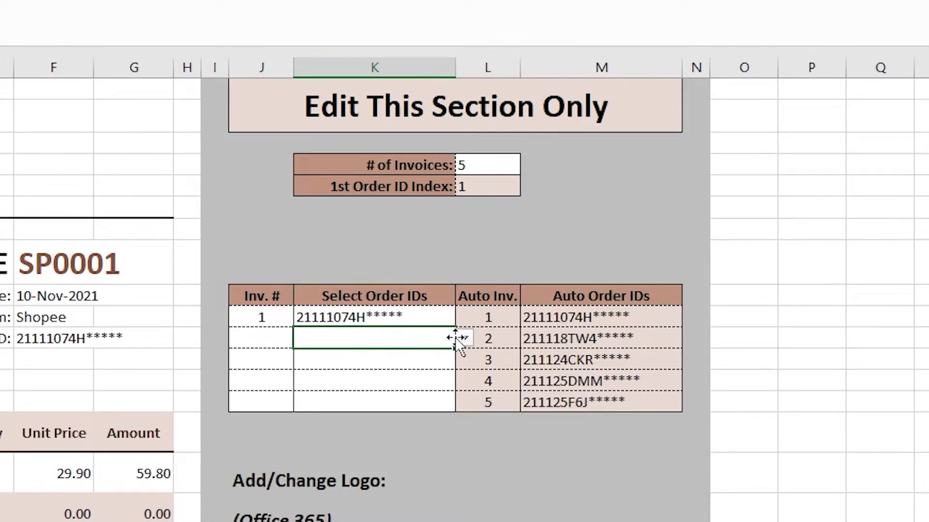
click(465, 339)
click(435, 384)
click(423, 359)
click(464, 359)
click(430, 417)
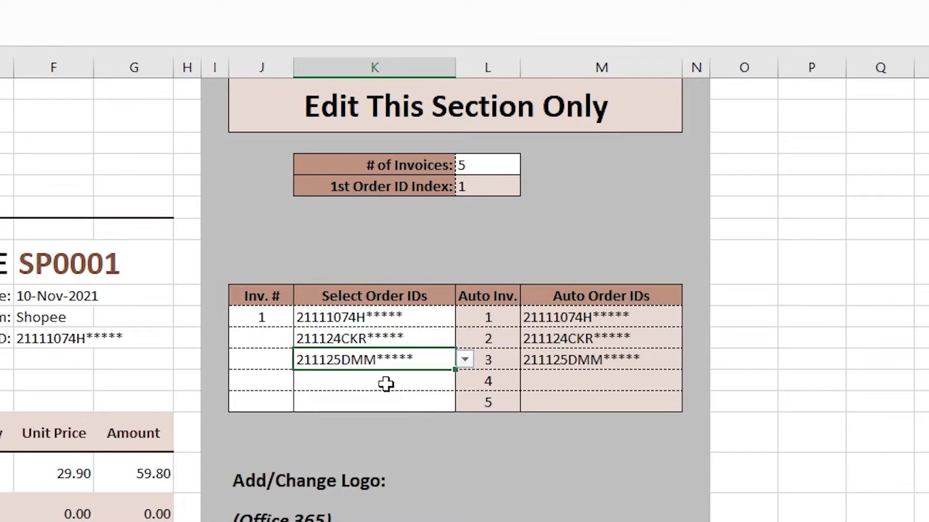
drag(407, 358, 413, 334)
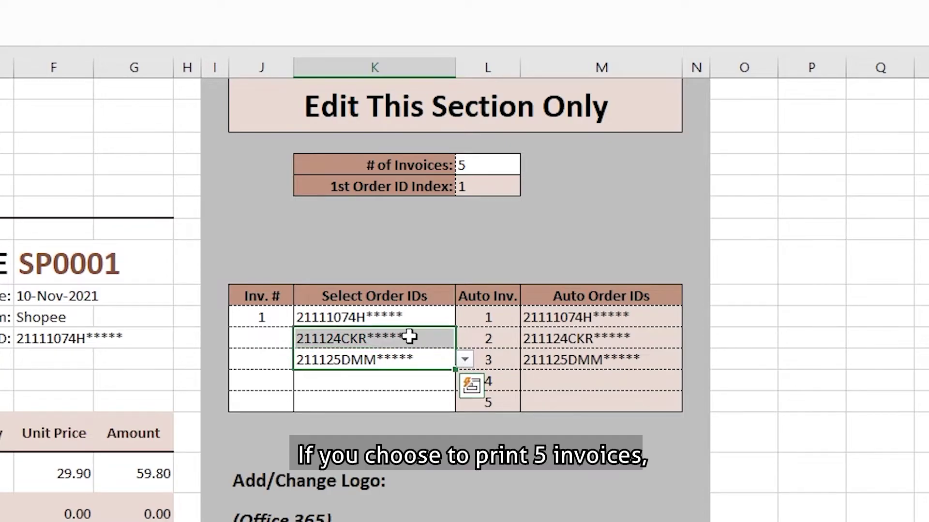
key(Delete)
Step: Inspect the generated invoice numbers and order IDs 2–5, then the Data sheet's sorted Order ID formula
click(475, 165)
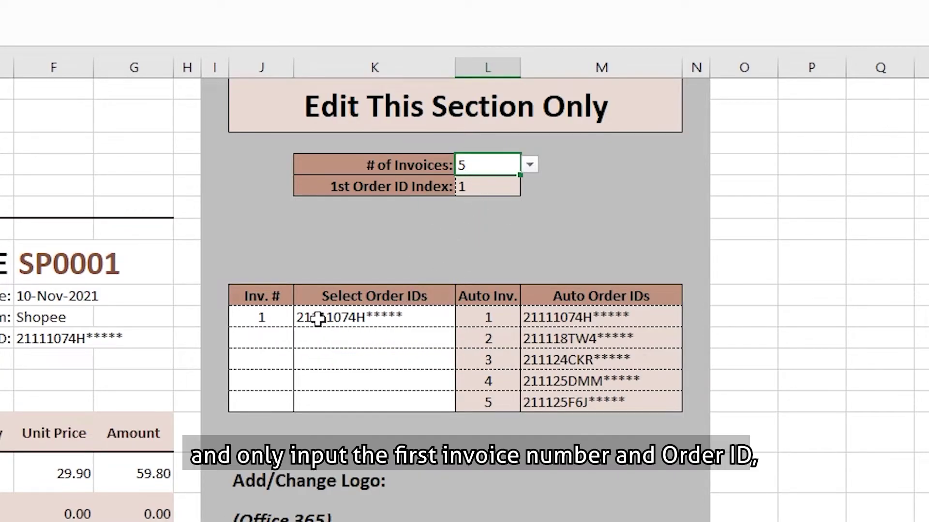
drag(290, 318, 356, 319)
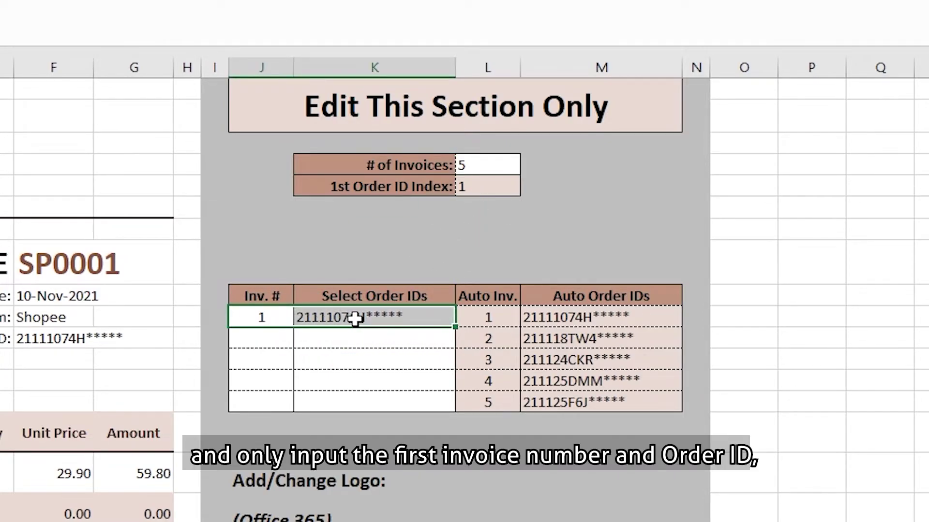
drag(503, 338, 508, 408)
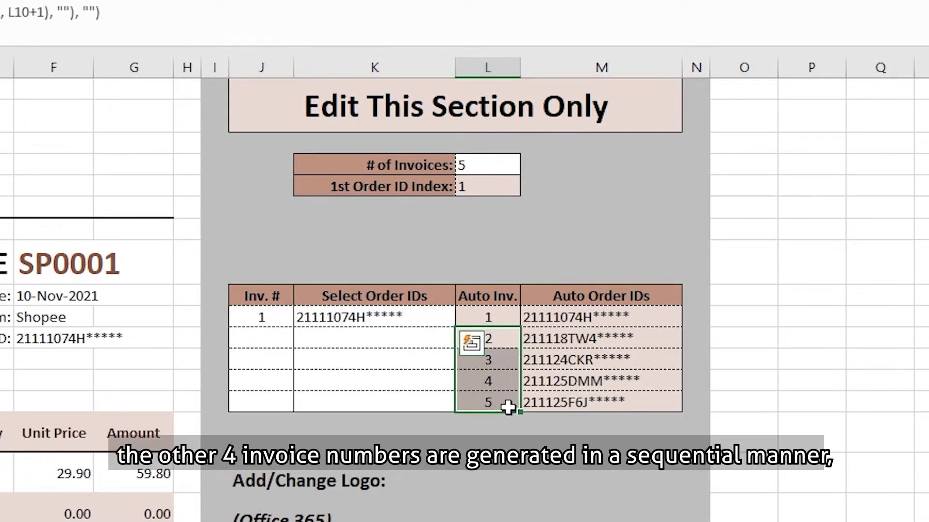
drag(601, 338, 592, 404)
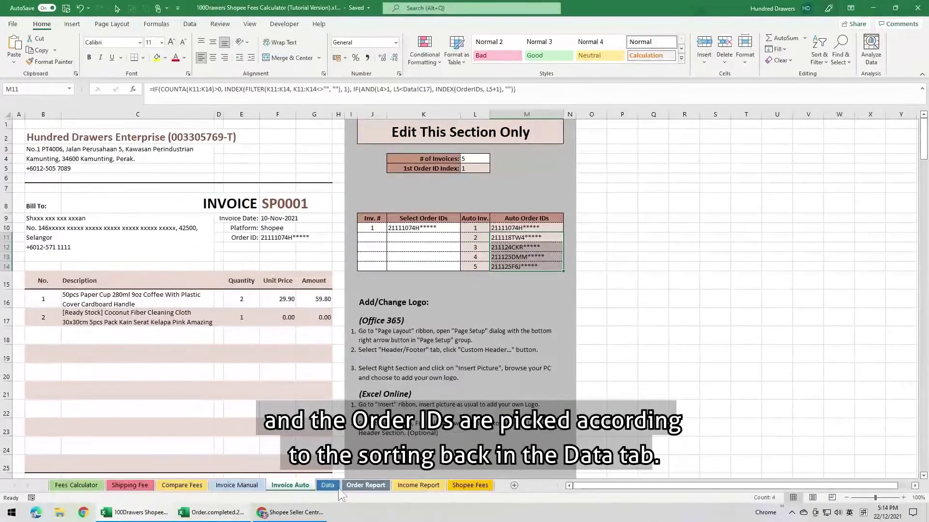
click(328, 485)
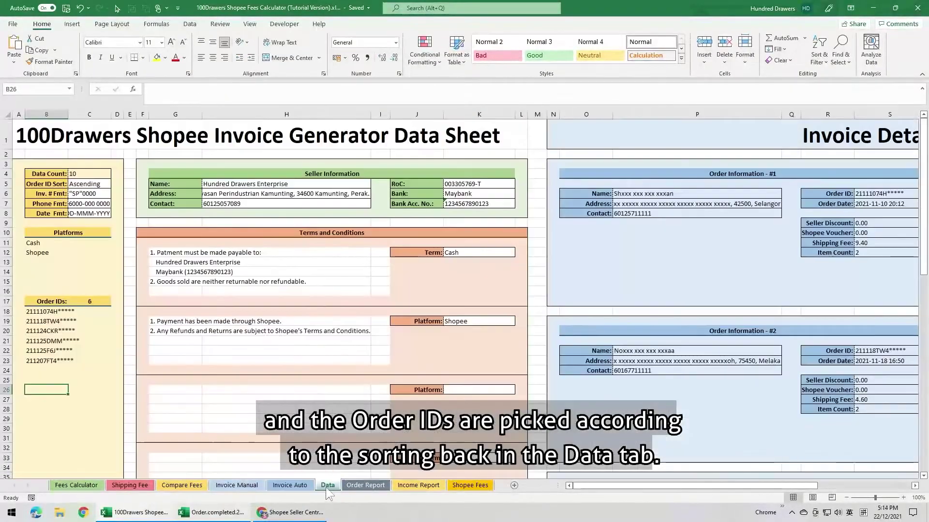
click(48, 312)
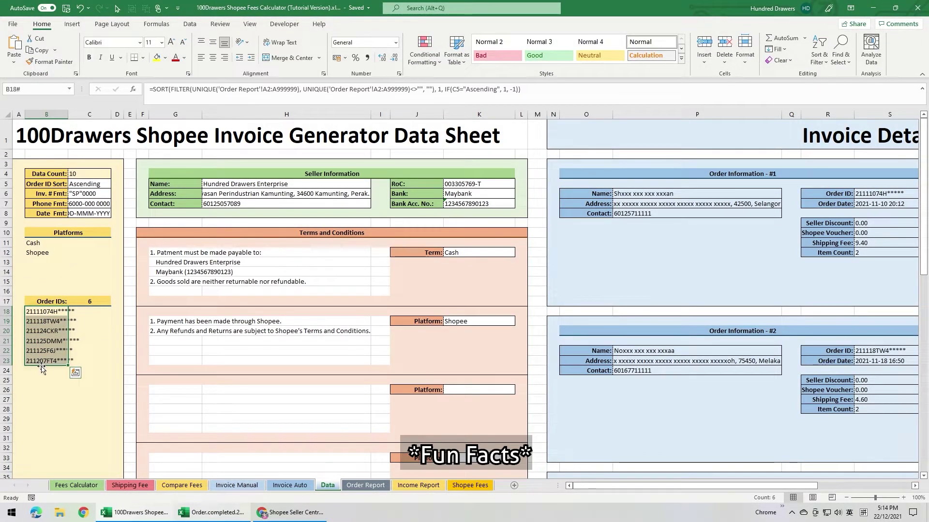
Step: Pick the fifth and fourth listed order IDs for rows 3 and 5 to demo skipped rows
click(294, 486)
click(485, 252)
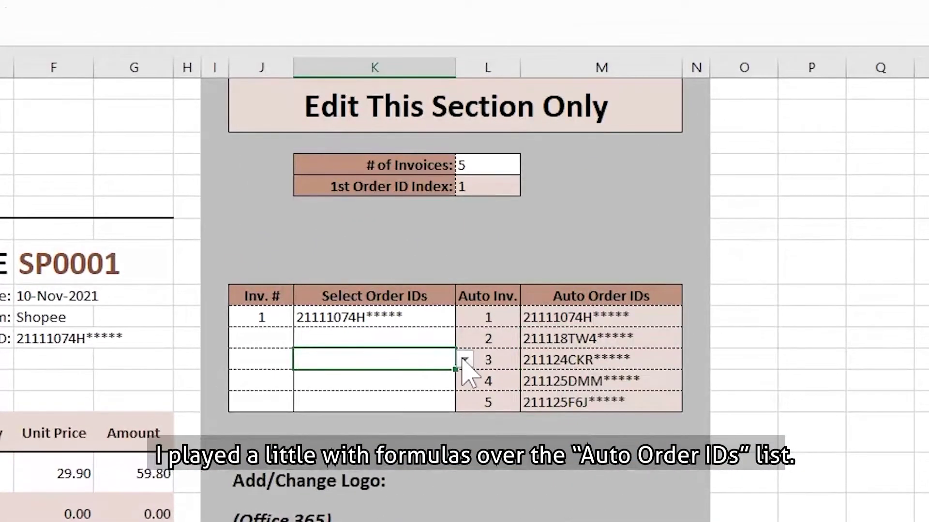
click(464, 360)
click(382, 432)
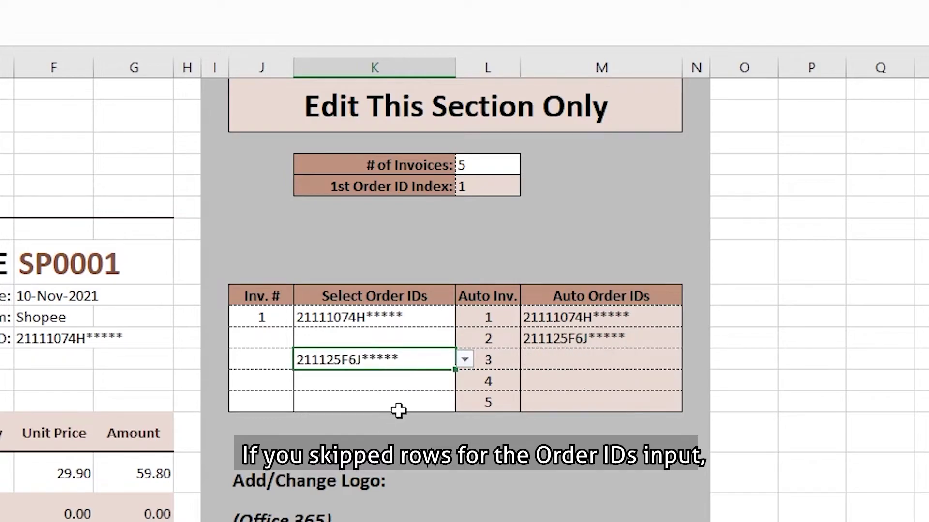
click(412, 397)
click(466, 403)
click(422, 468)
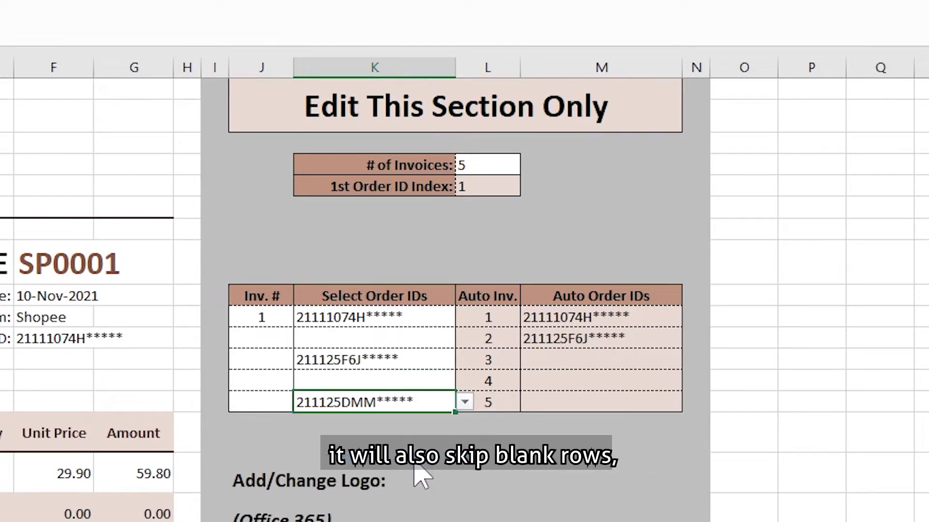
Step: Set # of Invoices to 3 and clear the order IDs in rows 3–5
click(465, 164)
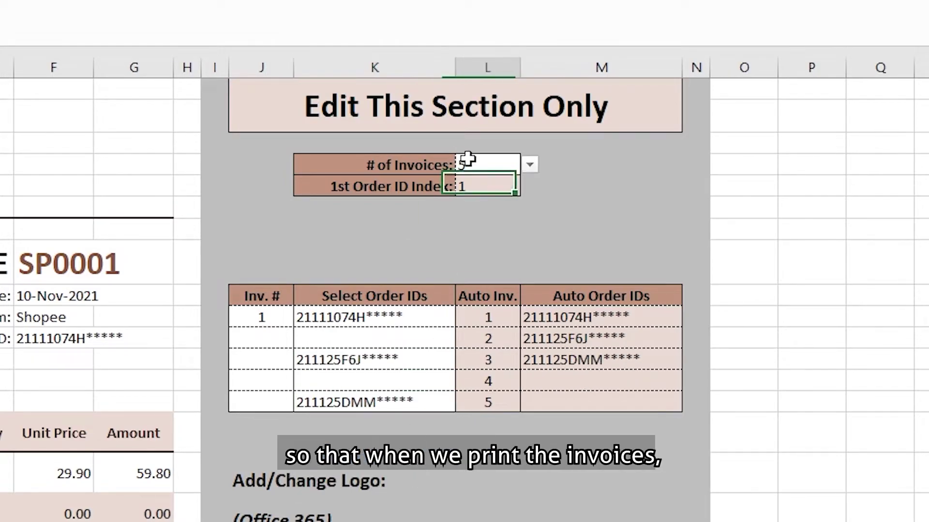
click(529, 165)
click(509, 210)
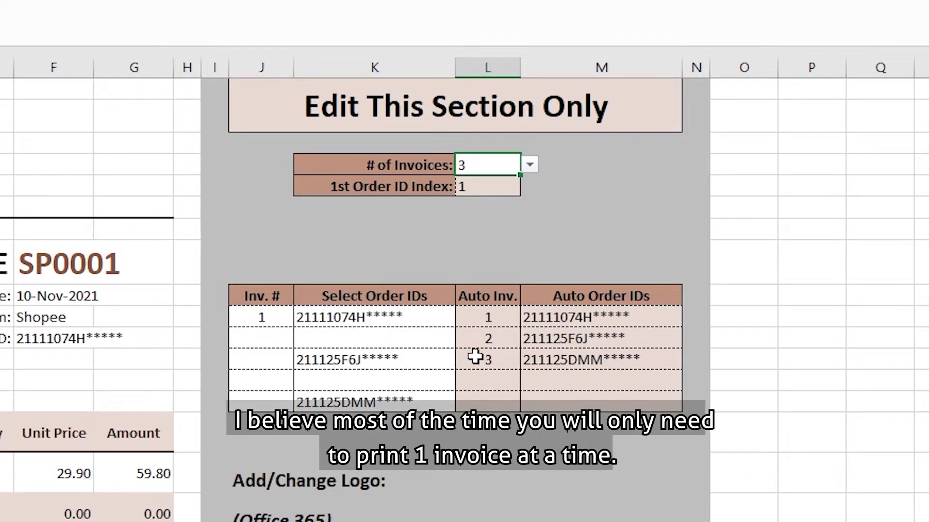
drag(431, 356, 425, 394)
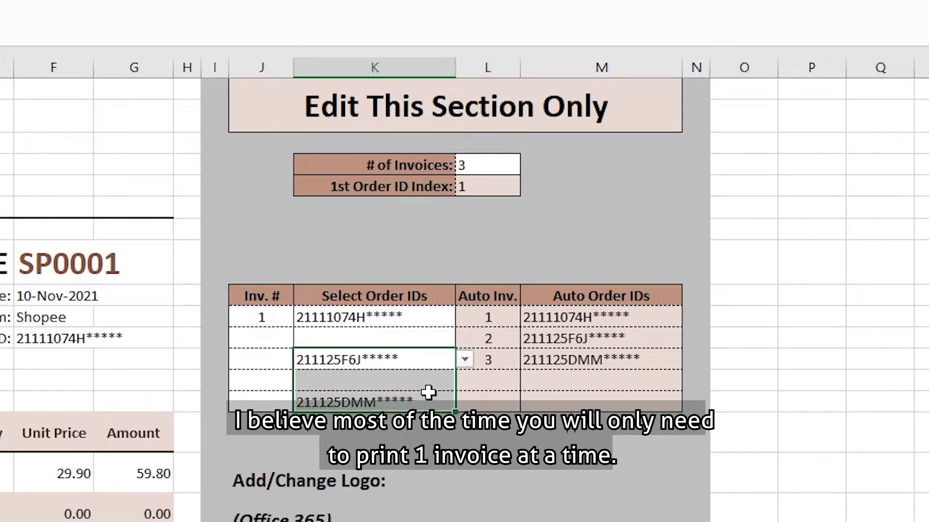
key(Delete)
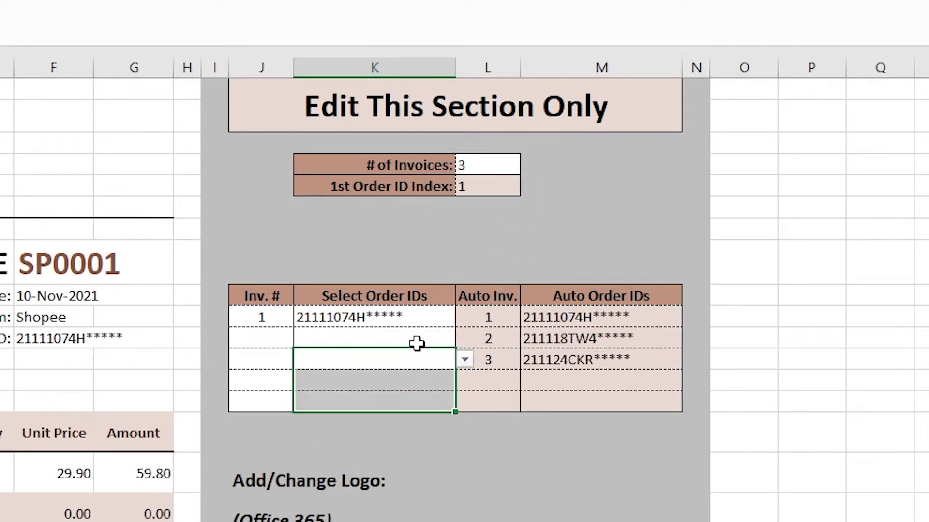
click(404, 318)
click(240, 317)
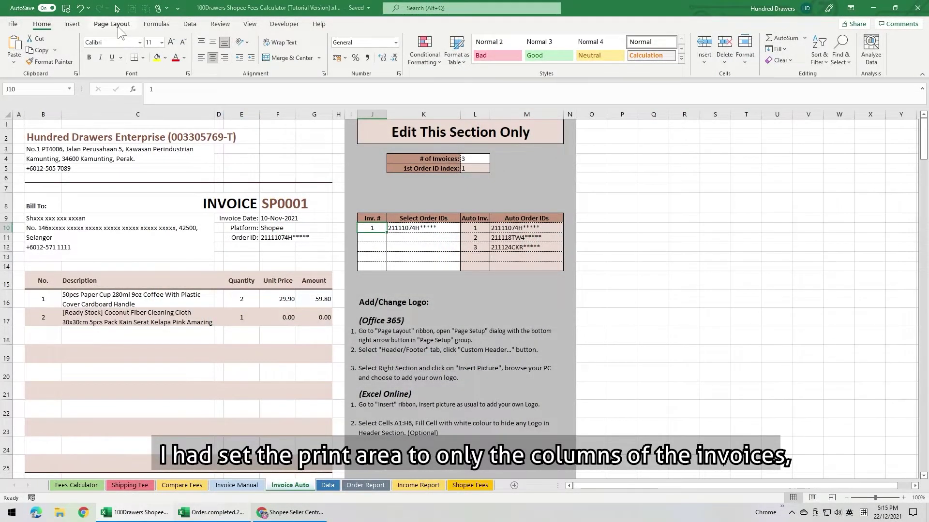
Step: Set columns A through H as the print area
click(114, 24)
click(154, 54)
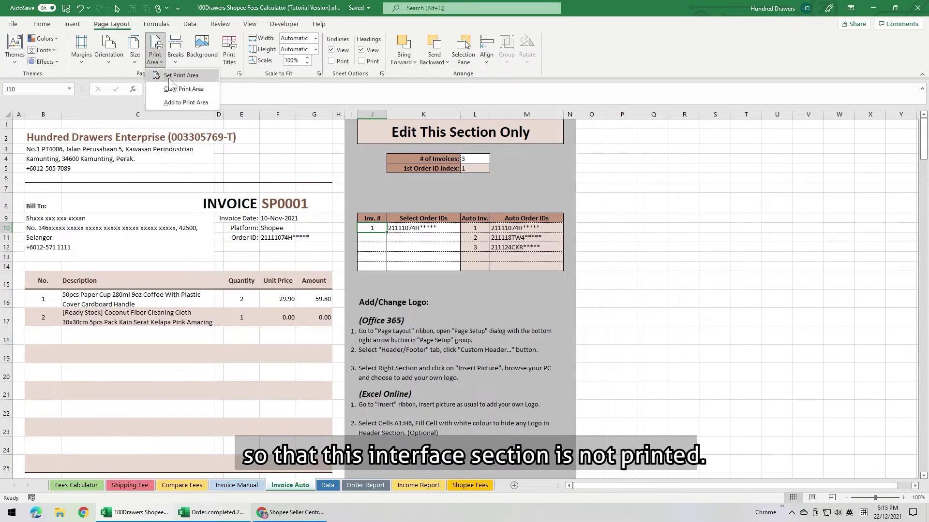
click(173, 79)
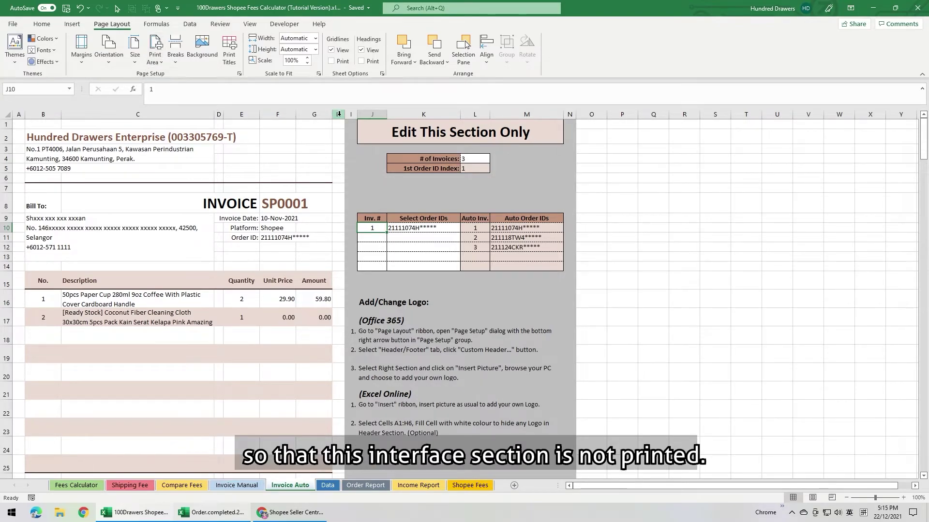
drag(339, 114, 5, 112)
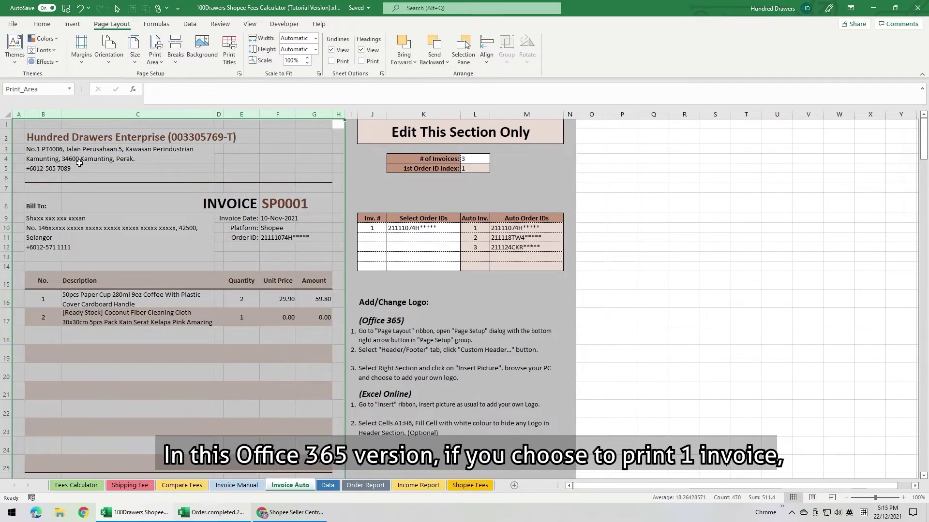
click(140, 188)
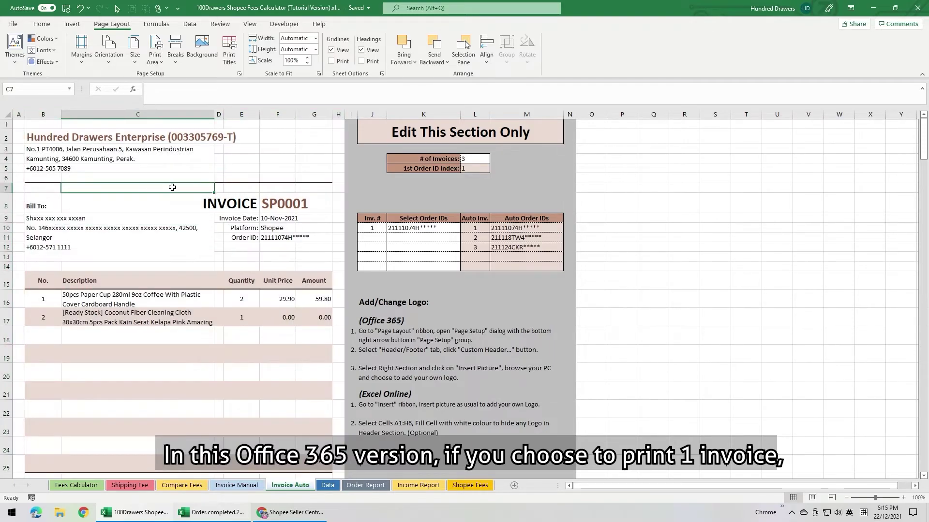
Step: Set # of Invoices in L4 to 1
click(474, 159)
click(494, 159)
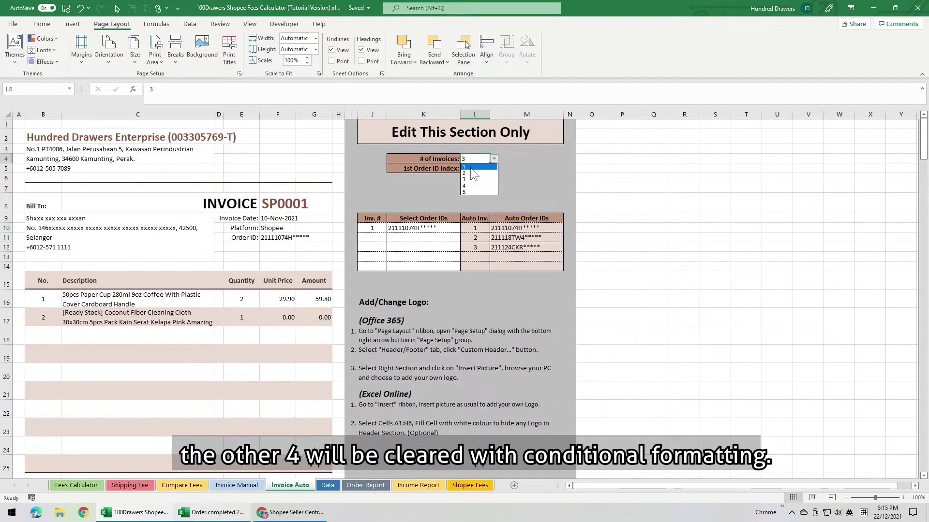
click(468, 168)
scroll(194, 256, down, 12)
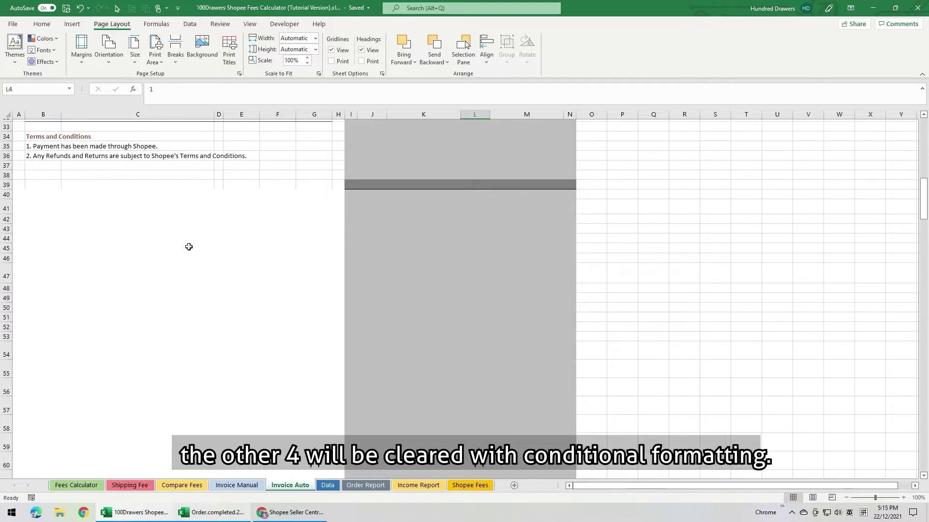
Step: Preview the 5-page invoice printout and limit printing to pages 1 to 1
key(ctrl+p)
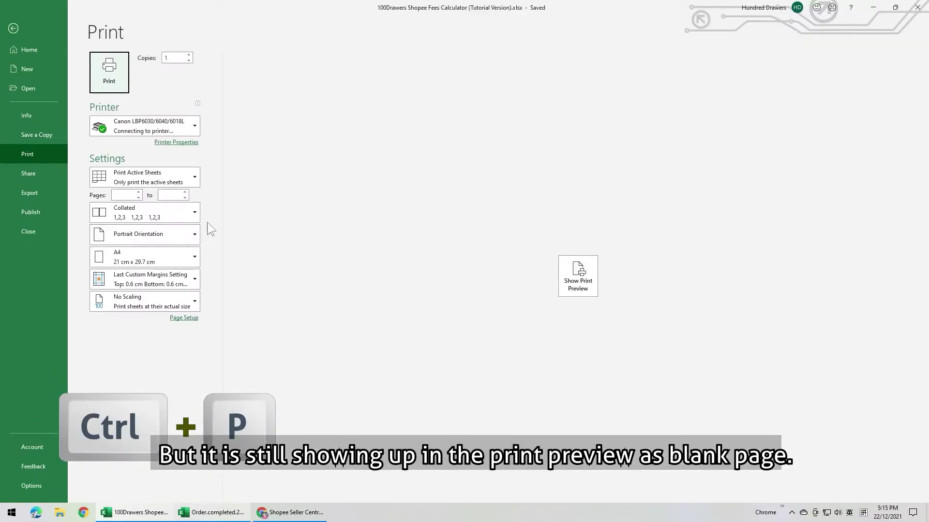
click(582, 280)
scroll(610, 164, down, 2)
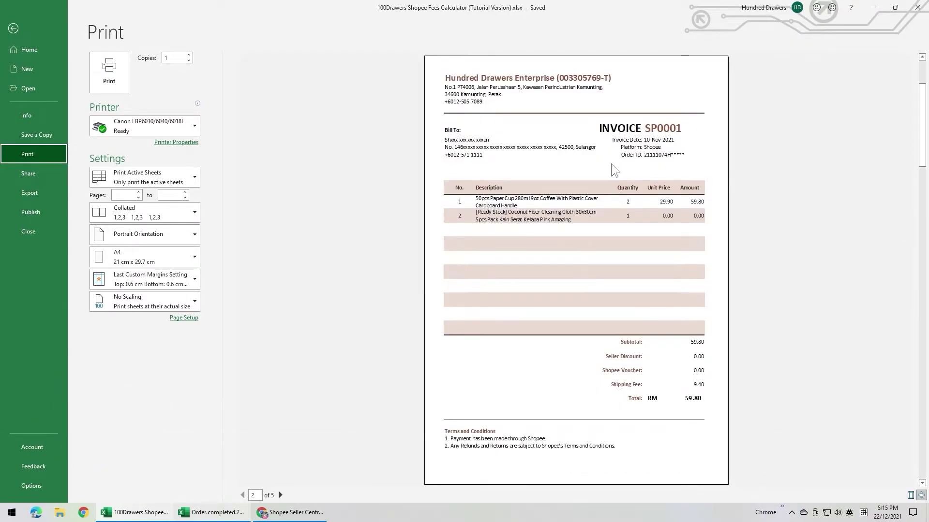
scroll(608, 168, down, 2)
scroll(607, 170, up, 3)
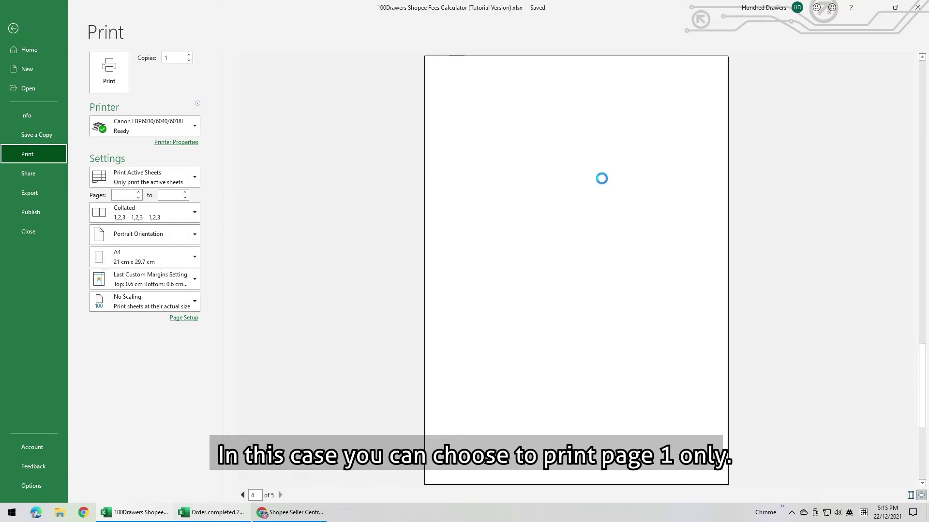
scroll(600, 180, up, 1)
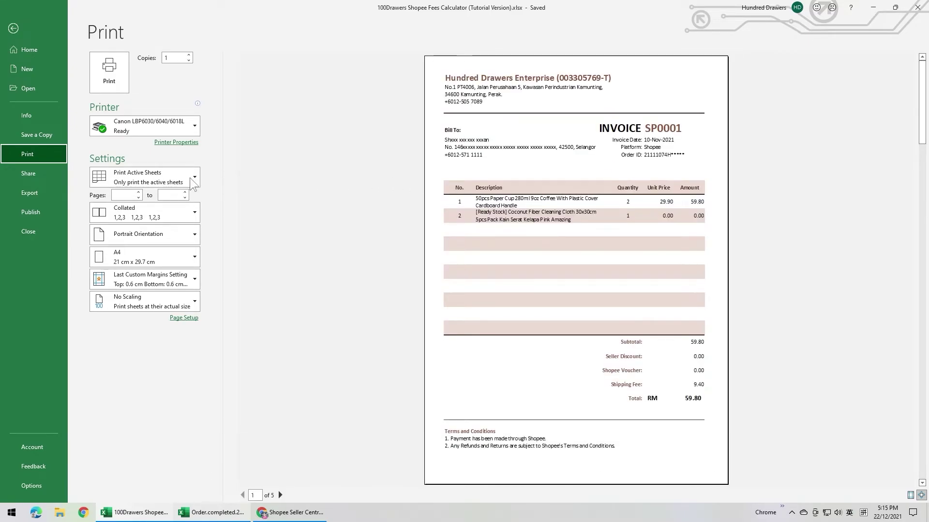
click(121, 192)
click(167, 194)
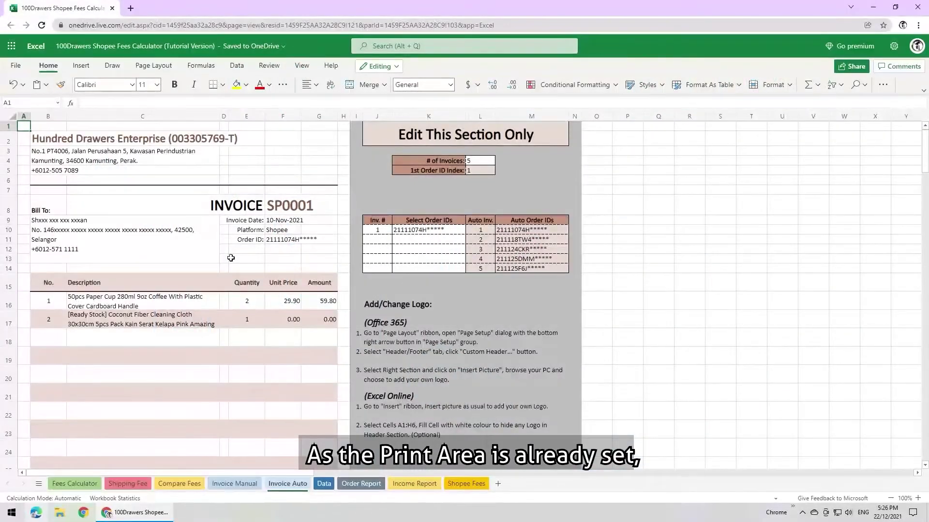
key(ctrl+p)
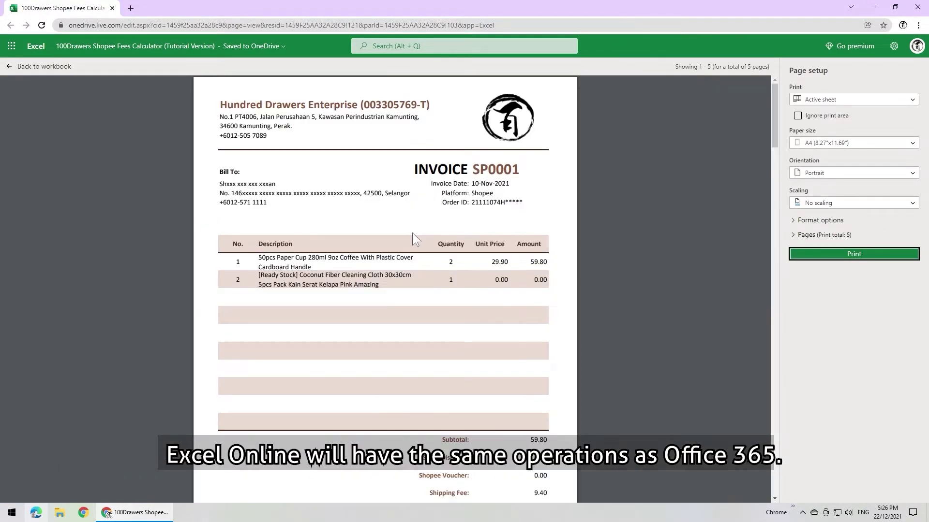
scroll(487, 231, down, 15)
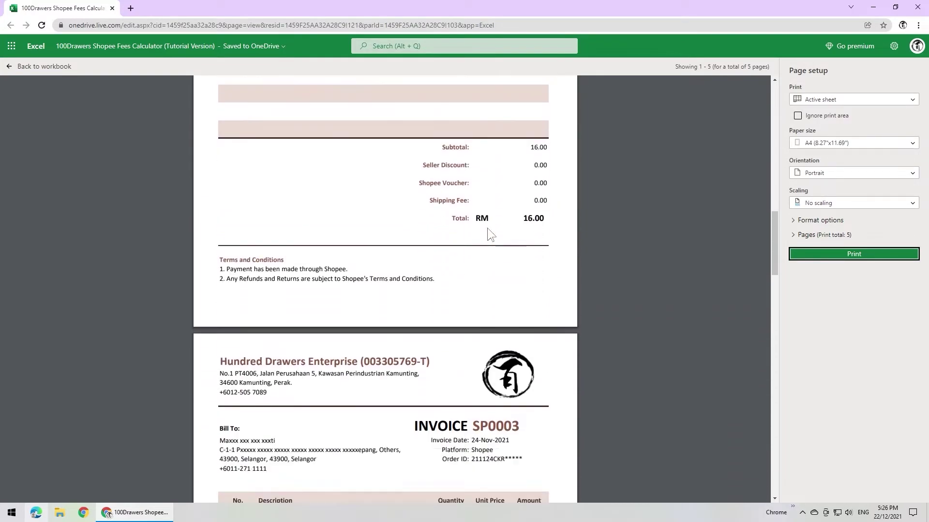
scroll(488, 229, down, 20)
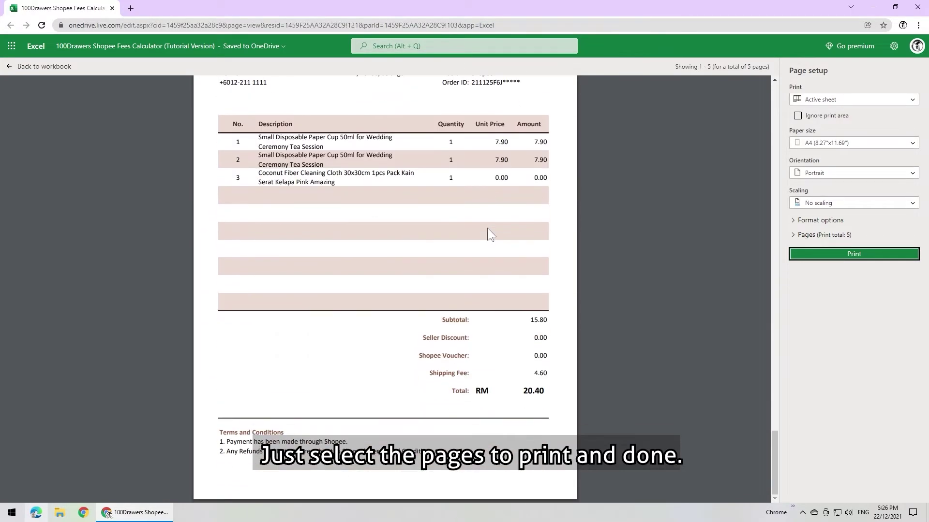
scroll(487, 228, up, 20)
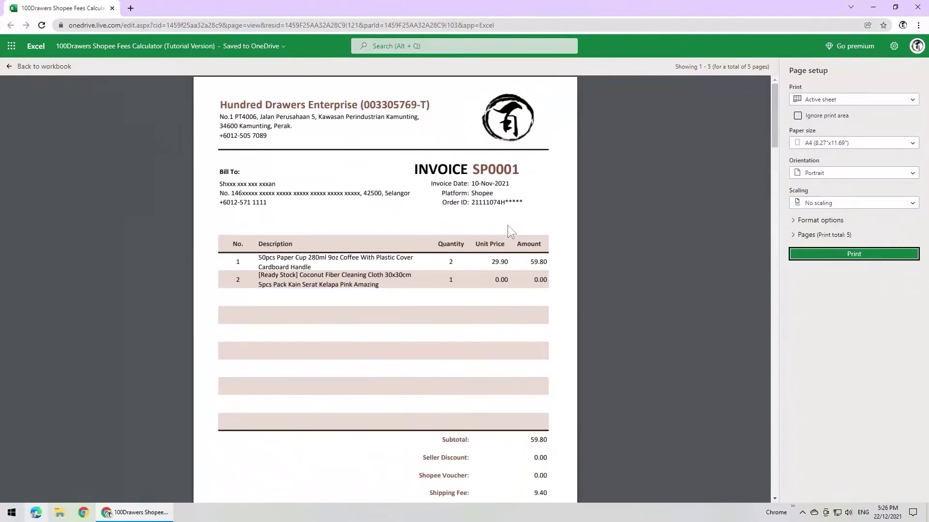
click(802, 236)
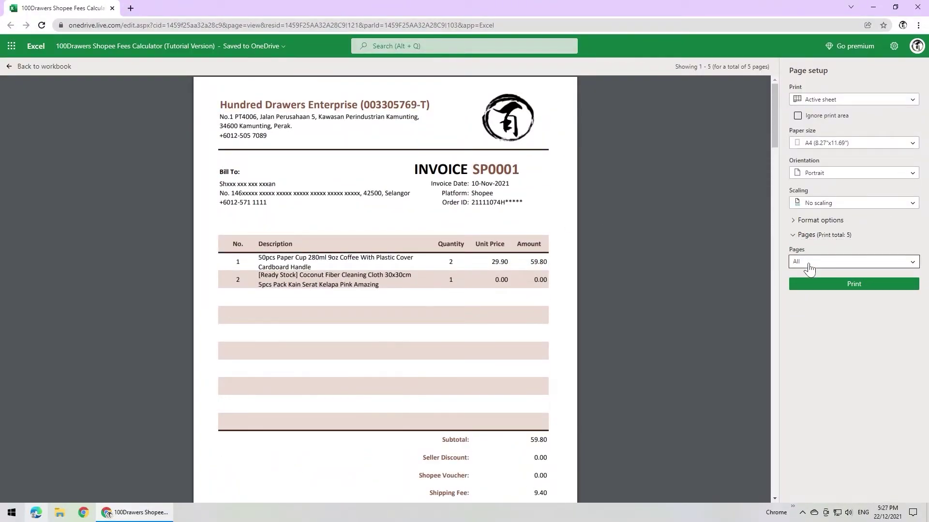
click(809, 261)
click(808, 295)
click(814, 292)
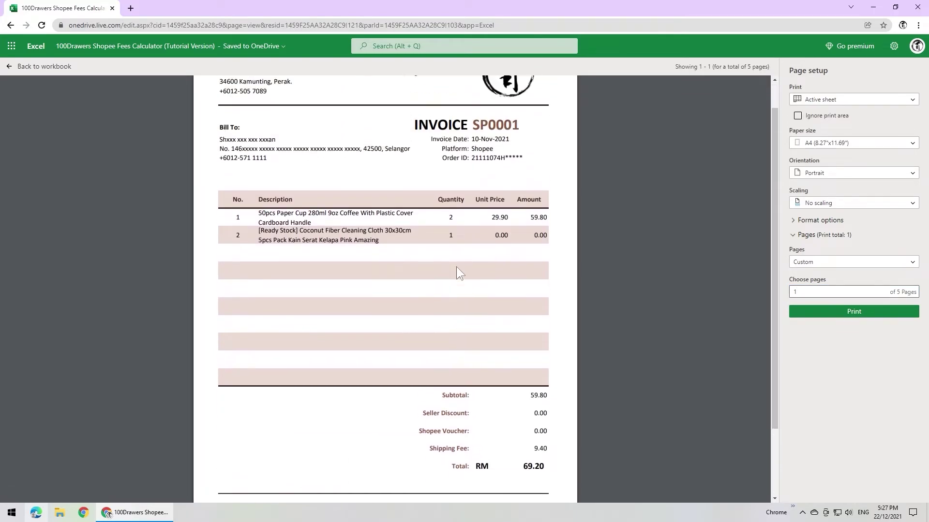
click(39, 71)
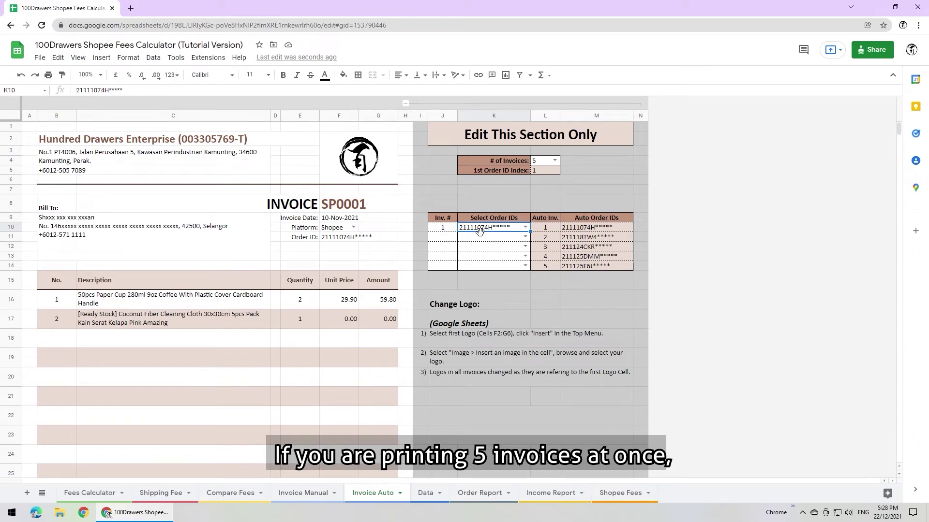
Step: Try printing with the editing panel columns hidden, then cancel and unhide them
click(406, 103)
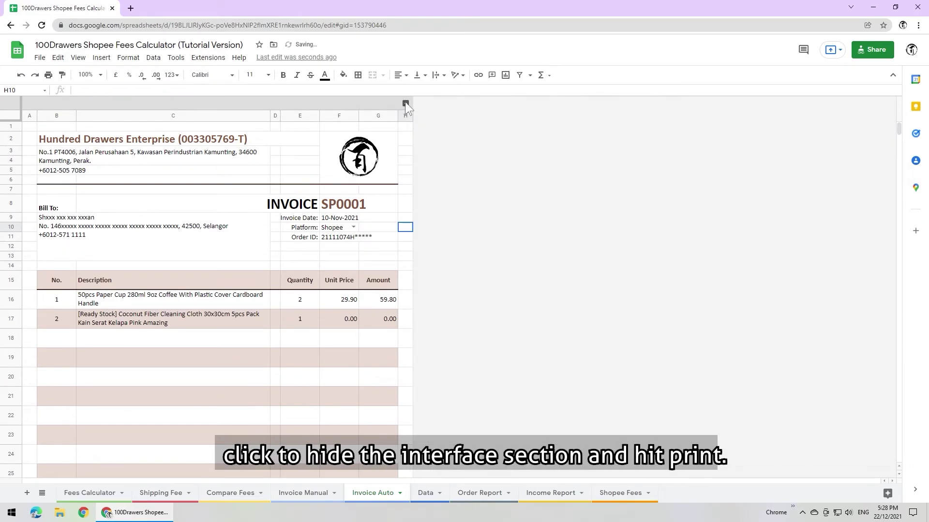
click(48, 76)
click(858, 50)
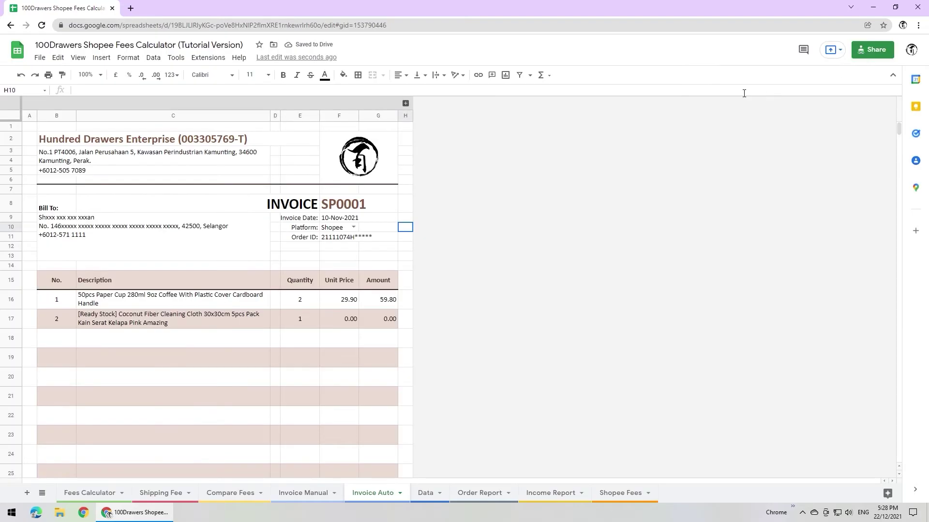
click(405, 102)
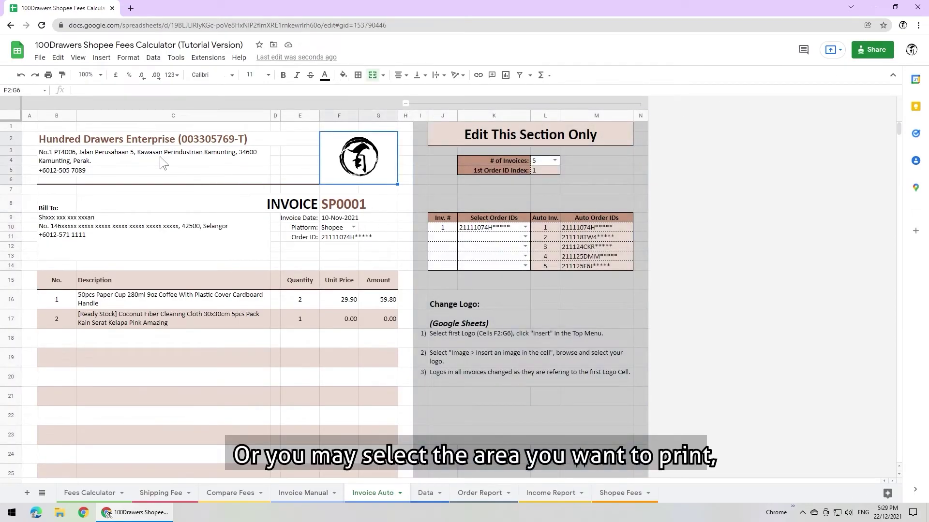
Step: Select columns A:G and print only Selected cells (A:G), previewing 20 invoice pages
drag(32, 114, 380, 116)
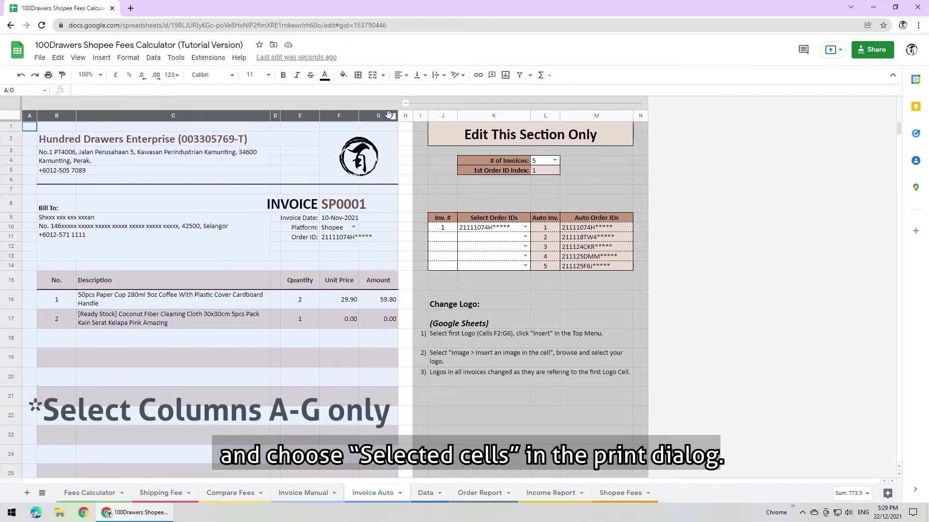
click(48, 75)
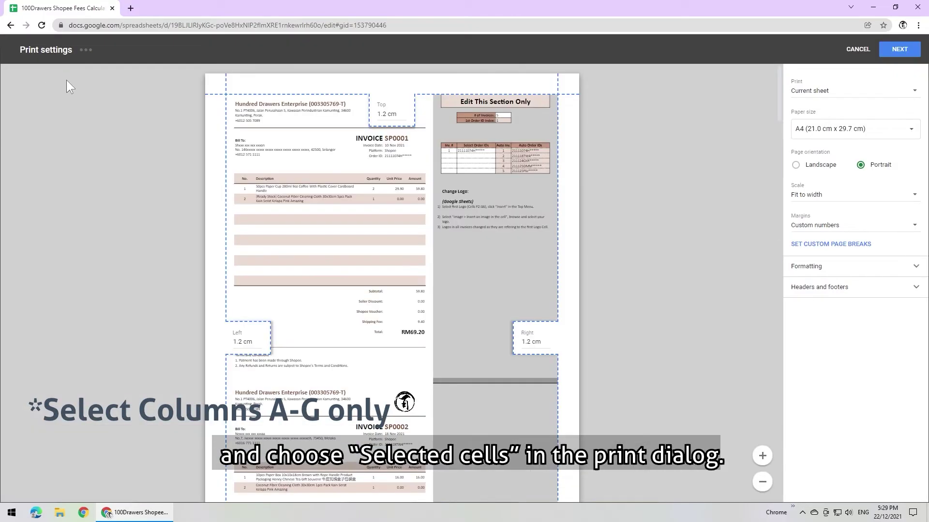
click(842, 91)
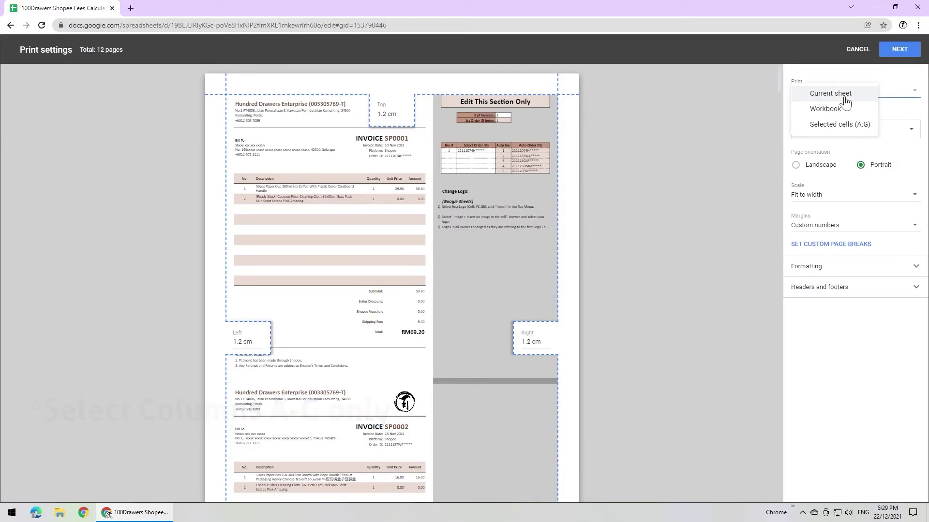
click(828, 124)
scroll(444, 174, down, 5)
scroll(444, 174, down, 8)
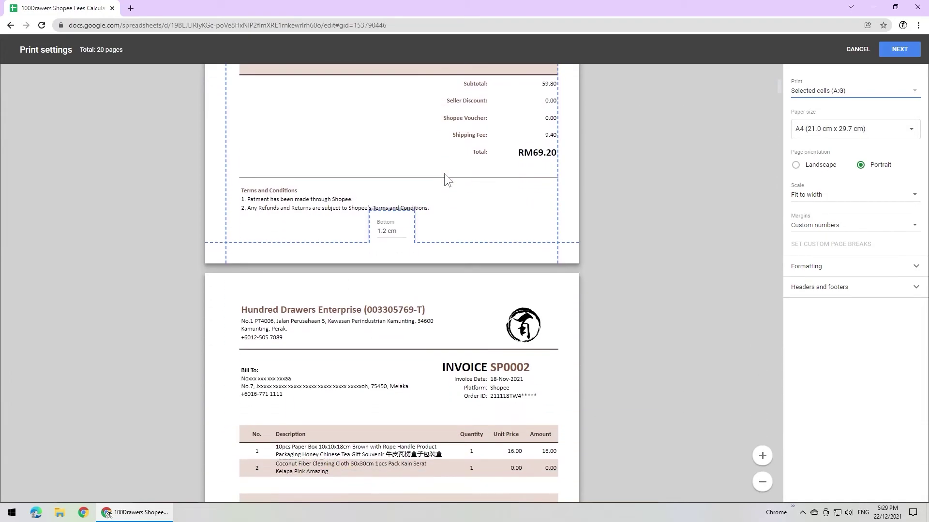